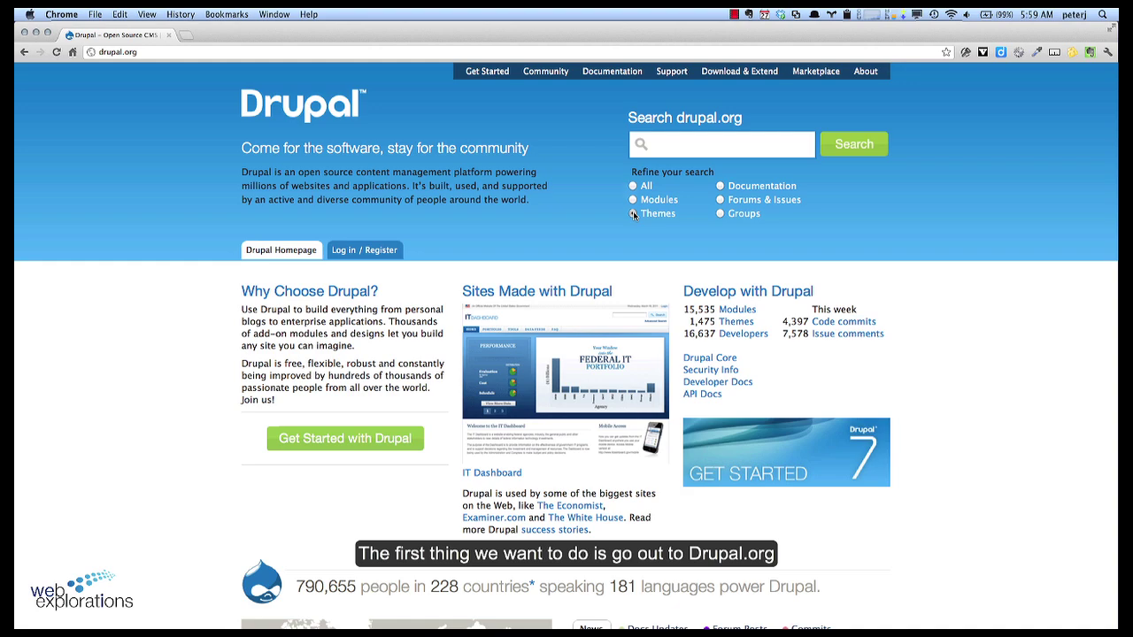
Search drupal.org themes for 'omega' and open the Omega - Responsive HTML5 Base Theme page
{"action": "left_click", "coordinate": [677, 153]}
{"action": "type", "text": "ome"}
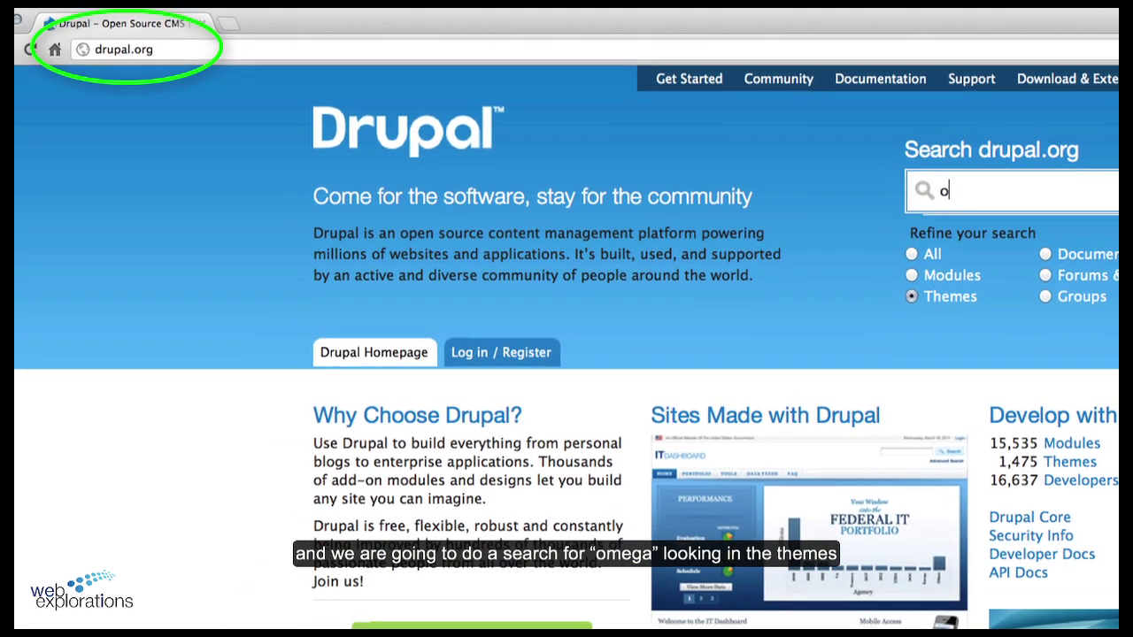
{"action": "type", "text": "ga"}
{"action": "key", "text": "Return"}
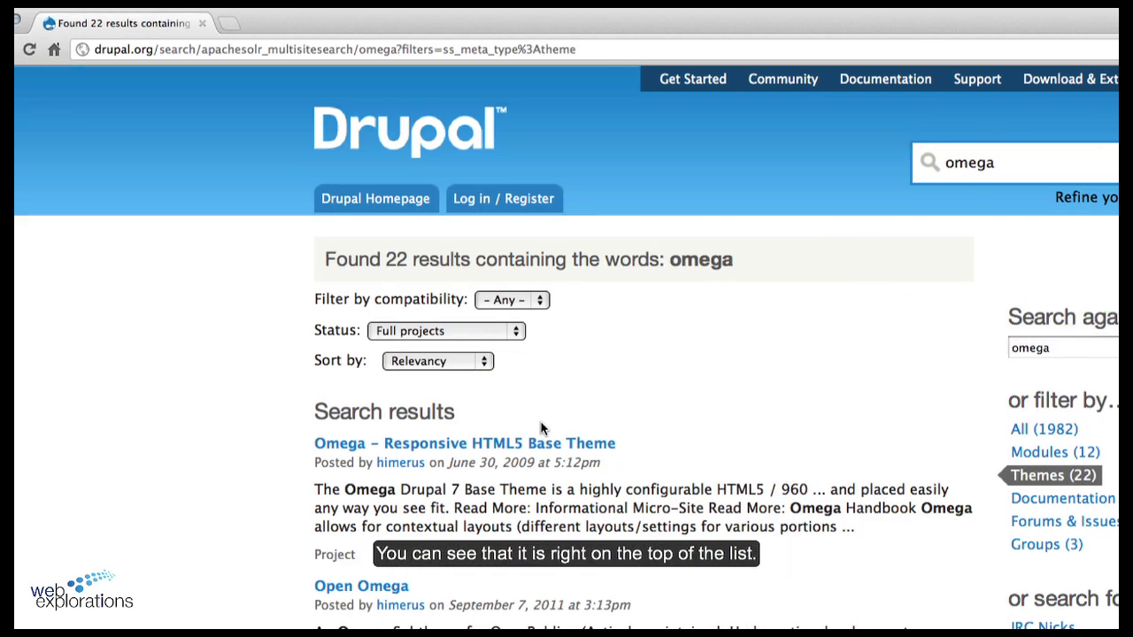
{"action": "left_click", "coordinate": [354, 445]}
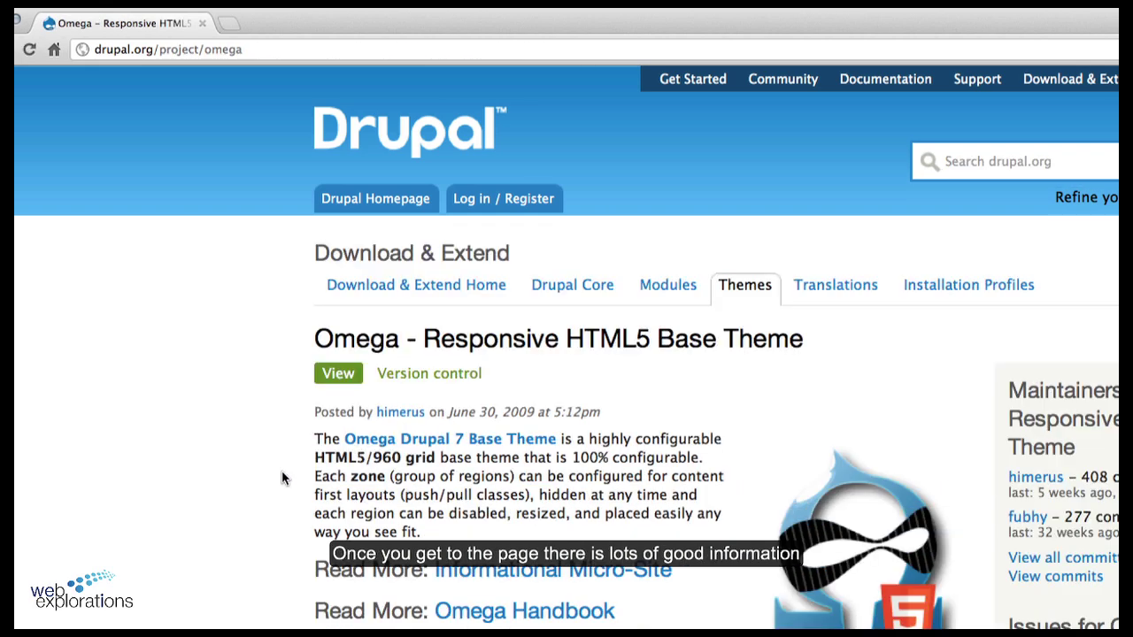
Download the 7.x-3.1 tar.gz release from the project's Downloads section
{"action": "scroll", "coordinate": [281, 473], "scroll_direction": "down", "scroll_amount": 6}
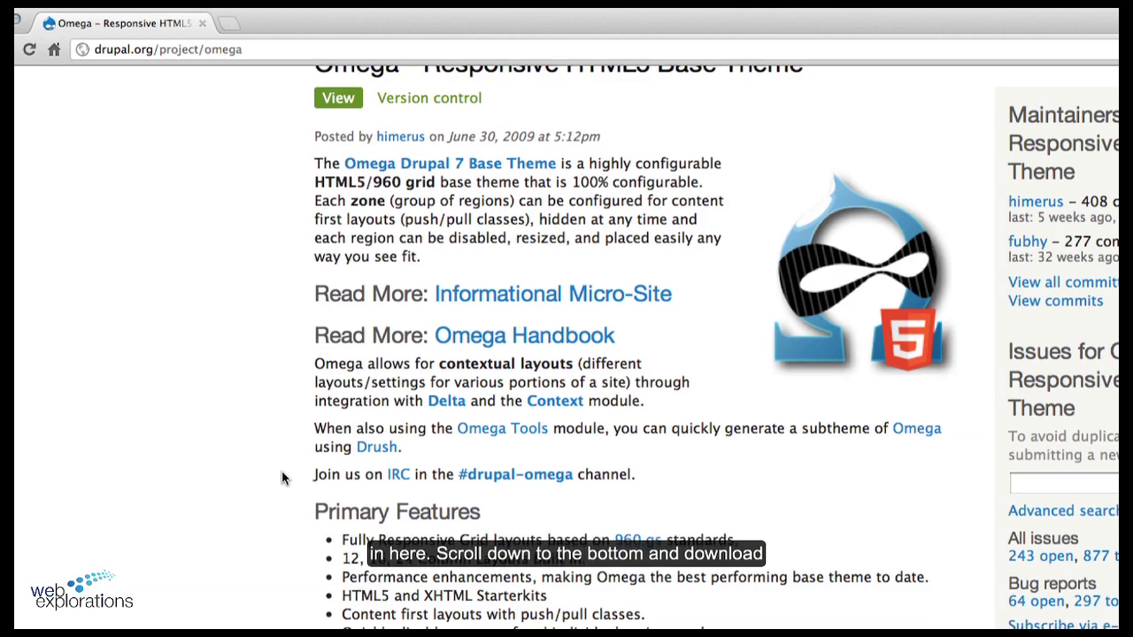
{"action": "scroll", "coordinate": [281, 472], "scroll_direction": "down", "scroll_amount": 10}
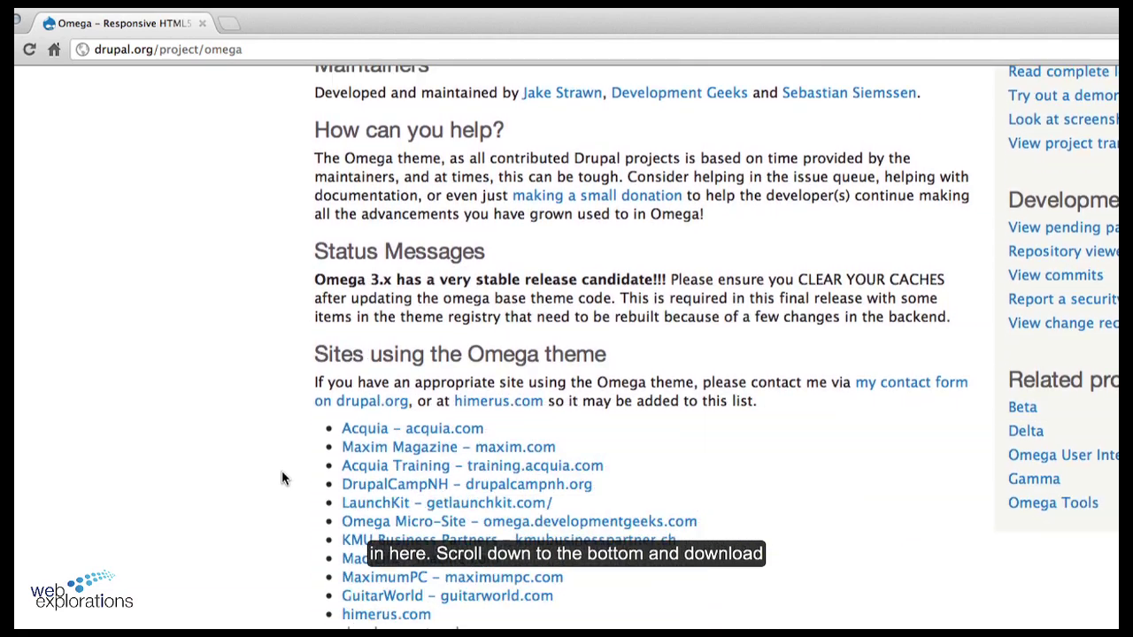
{"action": "scroll", "coordinate": [281, 479], "scroll_direction": "down", "scroll_amount": 10}
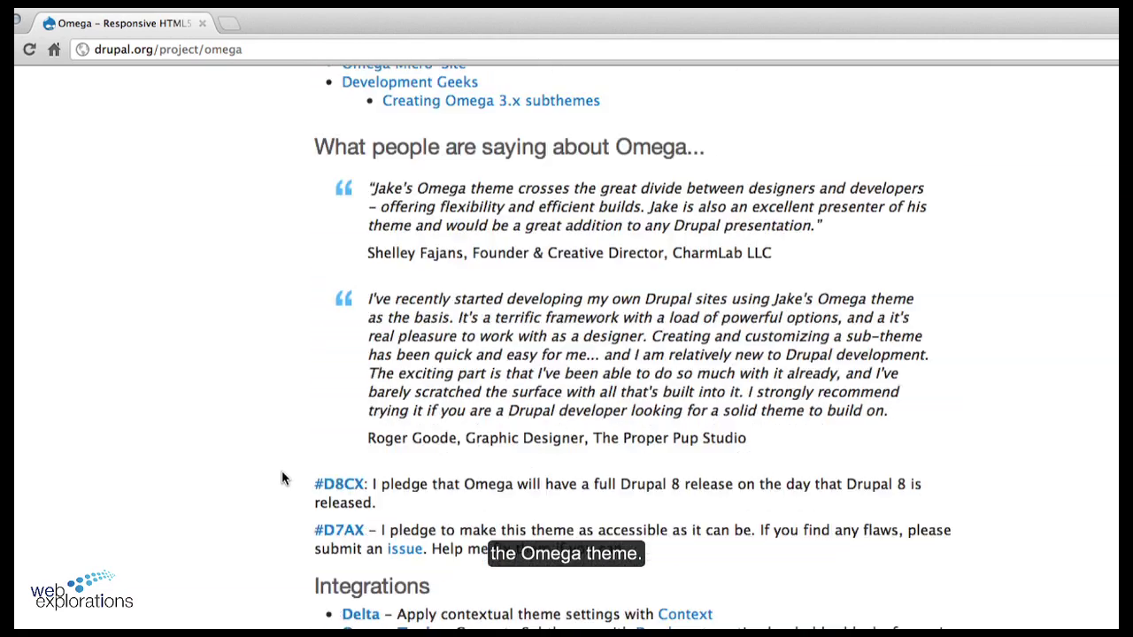
{"action": "scroll", "coordinate": [282, 475], "scroll_direction": "down", "scroll_amount": 5}
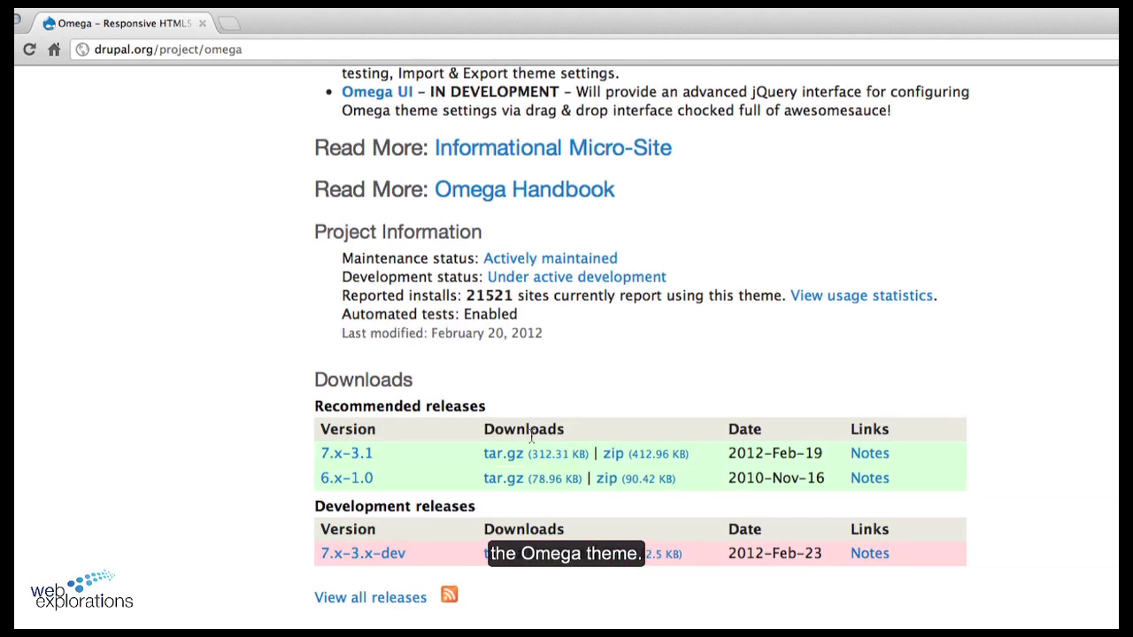
{"action": "left_click", "coordinate": [518, 457]}
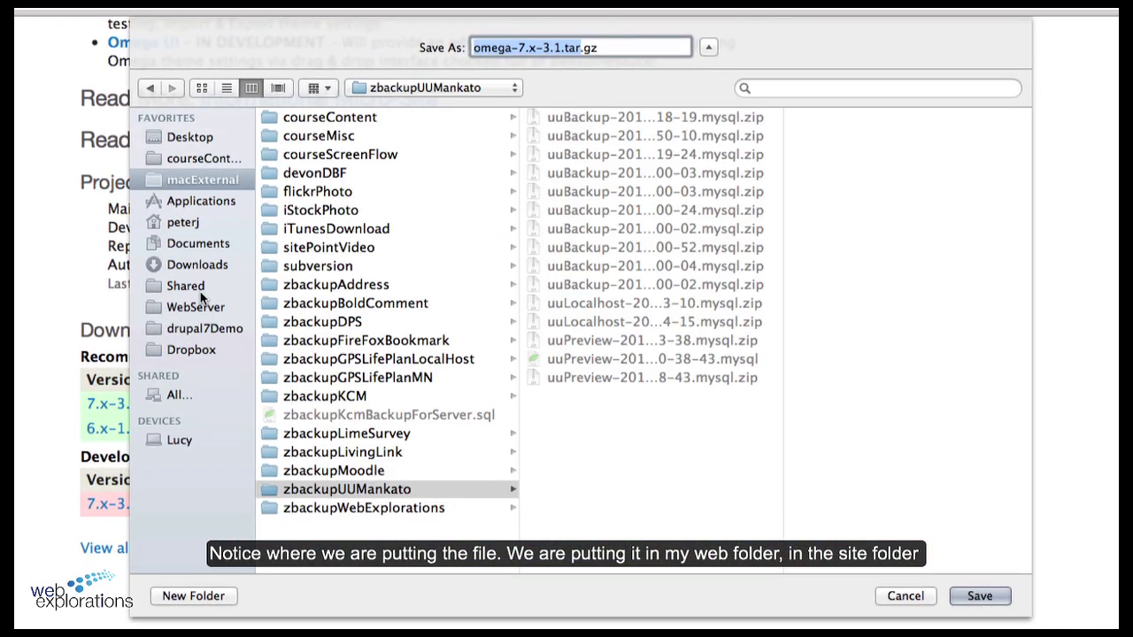
Save omega-7.x-3.1.tar.gz into WebServer/Documents/drupal5min/sites/all/themes, keeping the .gz extension
{"action": "left_click", "coordinate": [199, 310]}
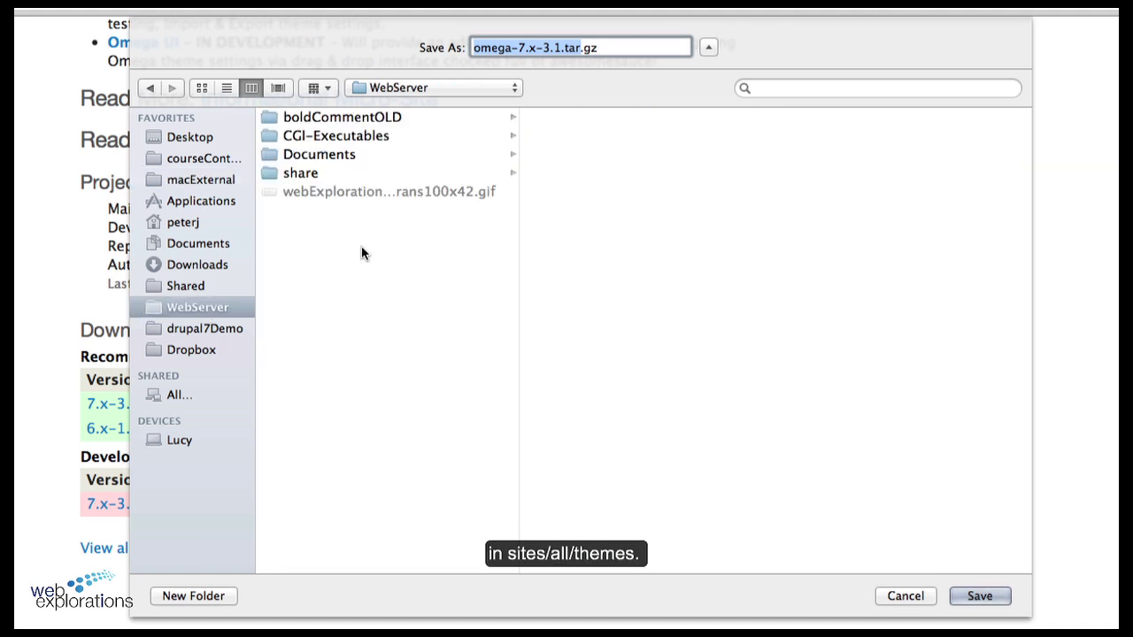
{"action": "left_click", "coordinate": [341, 155]}
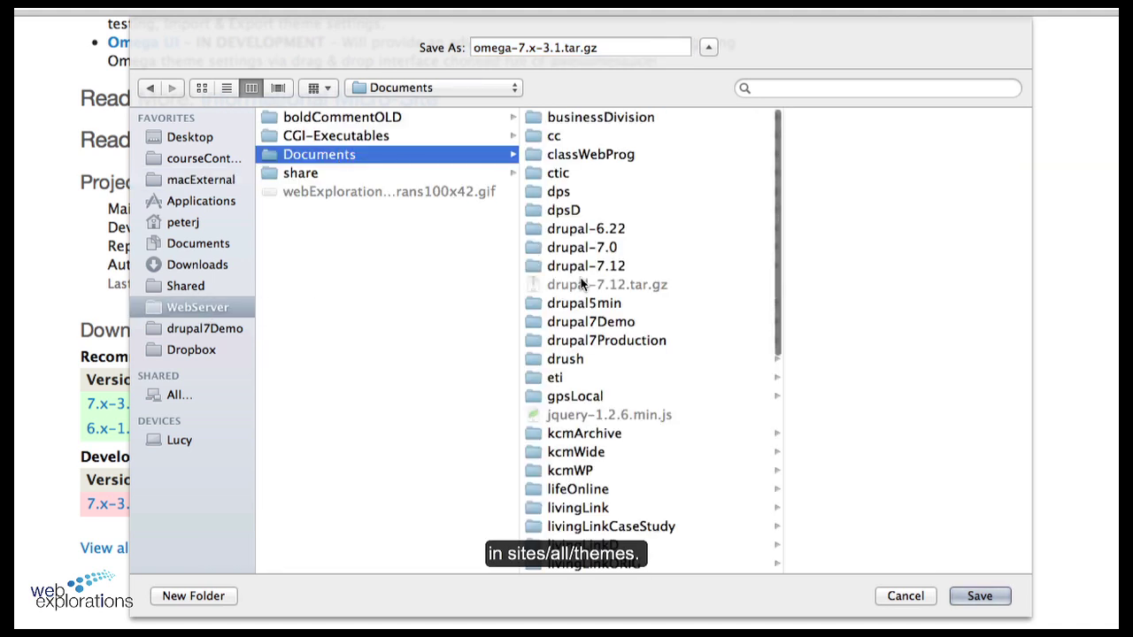
{"action": "left_click", "coordinate": [613, 304]}
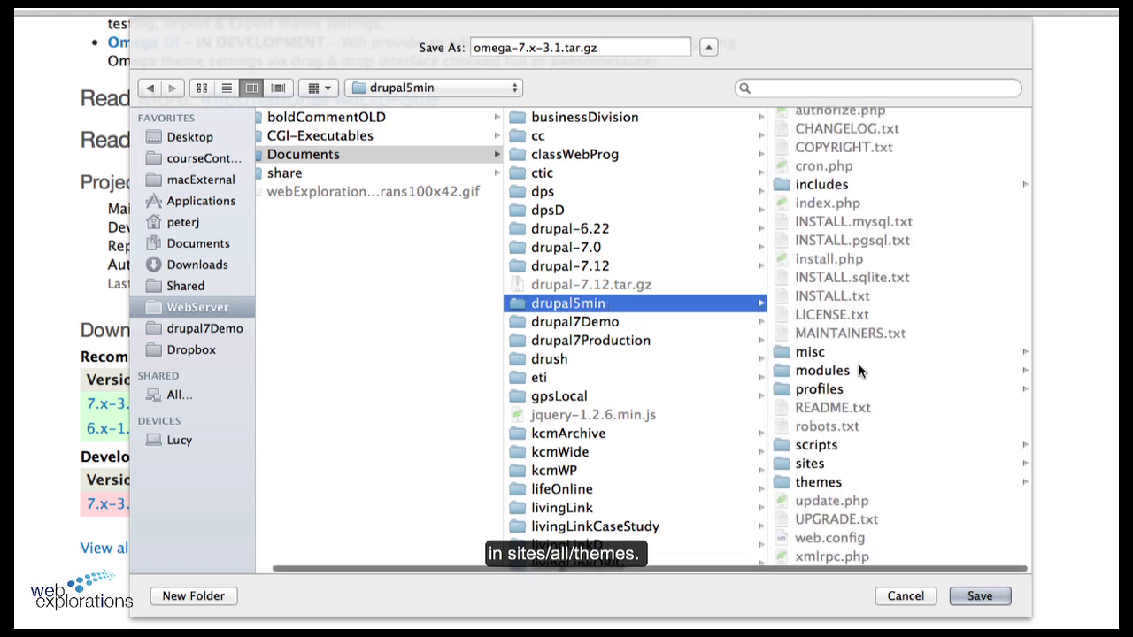
{"action": "left_click", "coordinate": [807, 470]}
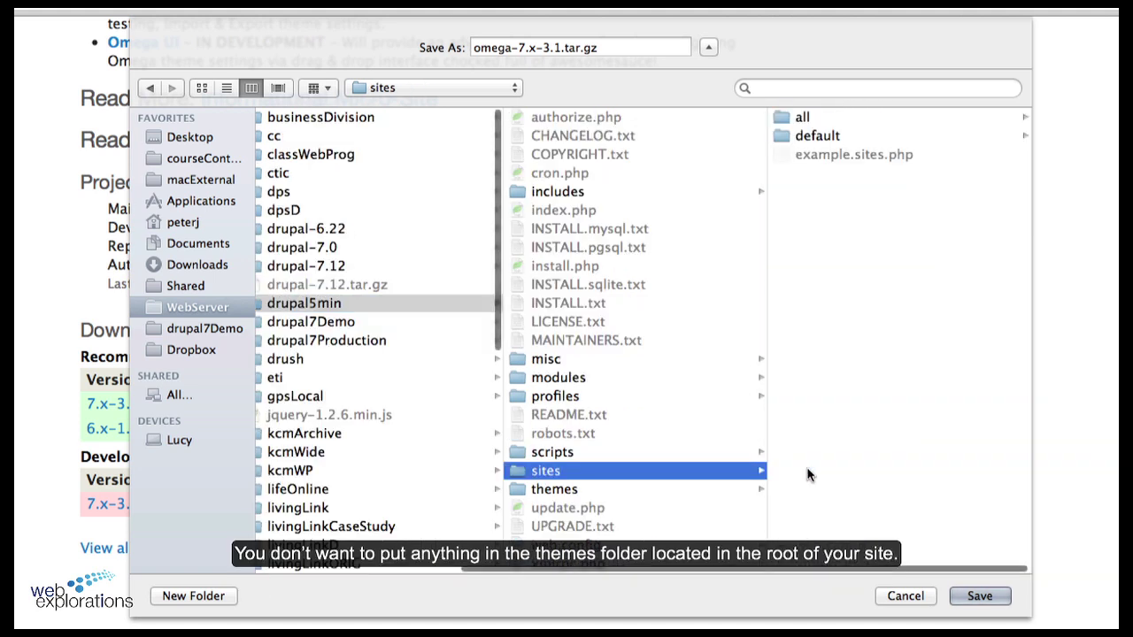
{"action": "left_click", "coordinate": [802, 118]}
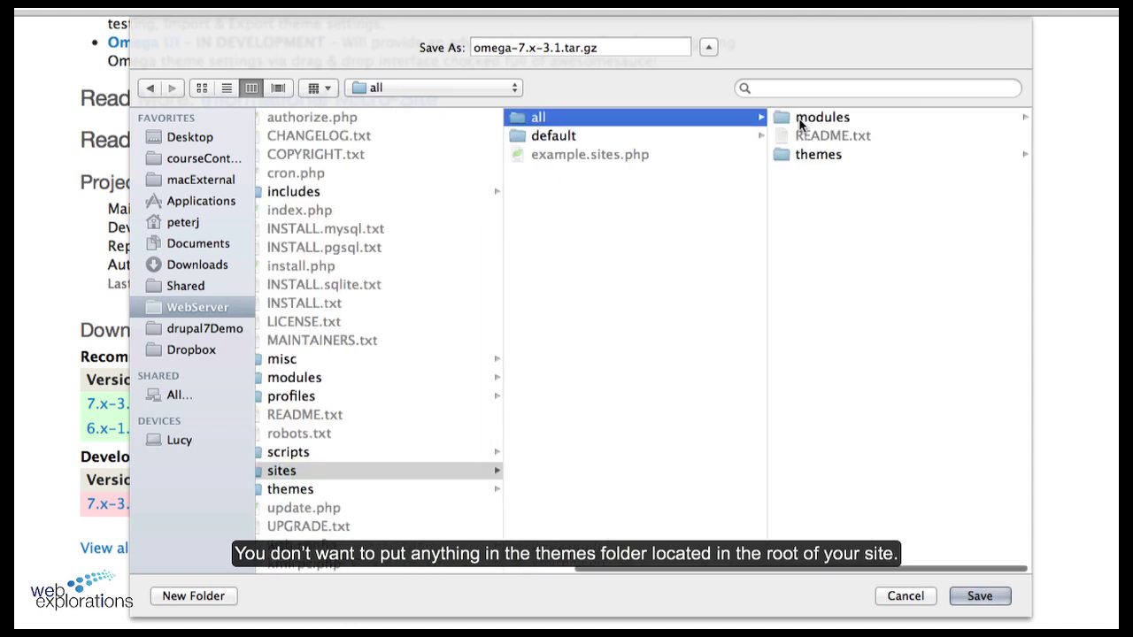
{"action": "left_click", "coordinate": [830, 158]}
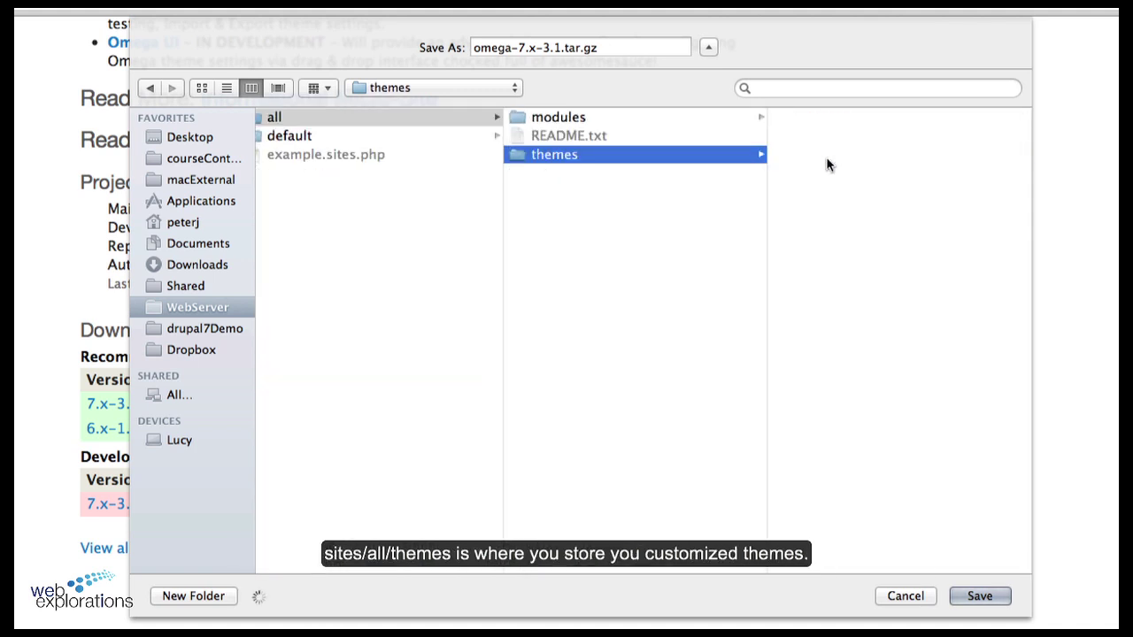
{"action": "left_click", "coordinate": [978, 598]}
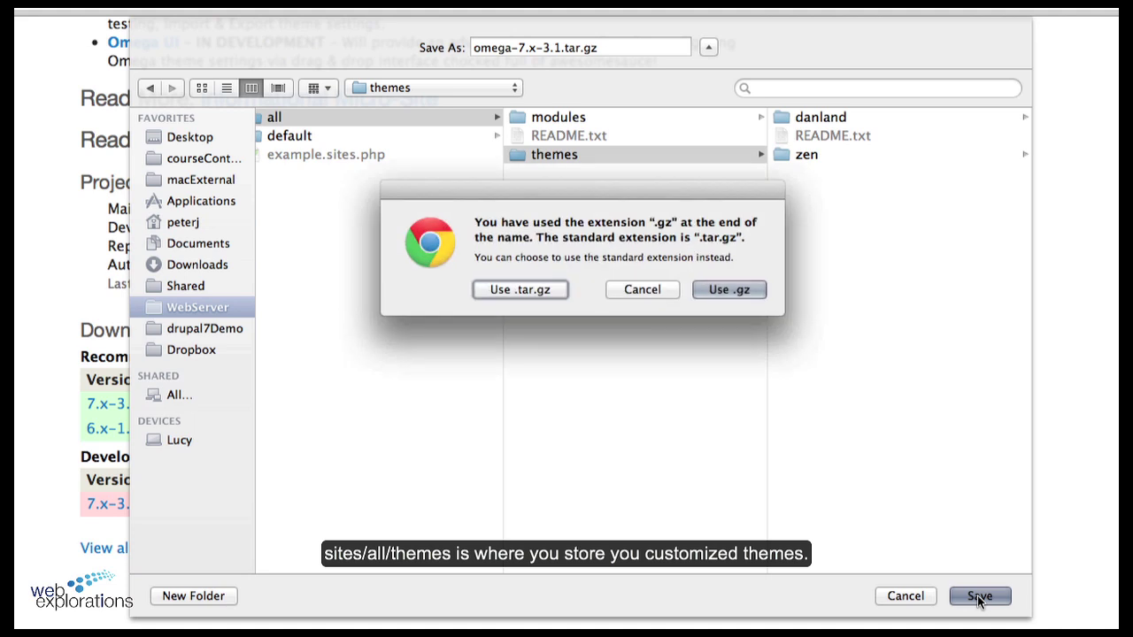
{"action": "left_click", "coordinate": [733, 290]}
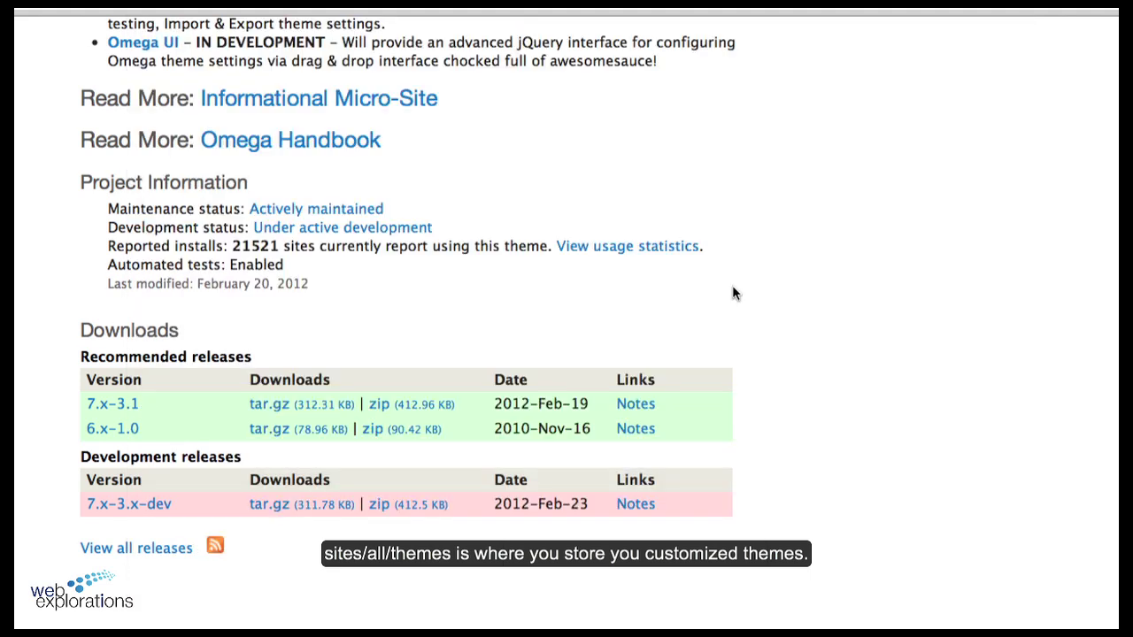
Switch to Finder and browse to WebServer/Documents/drupal5min/sites/all/themes
{"action": "key", "text": "super+Tab"}
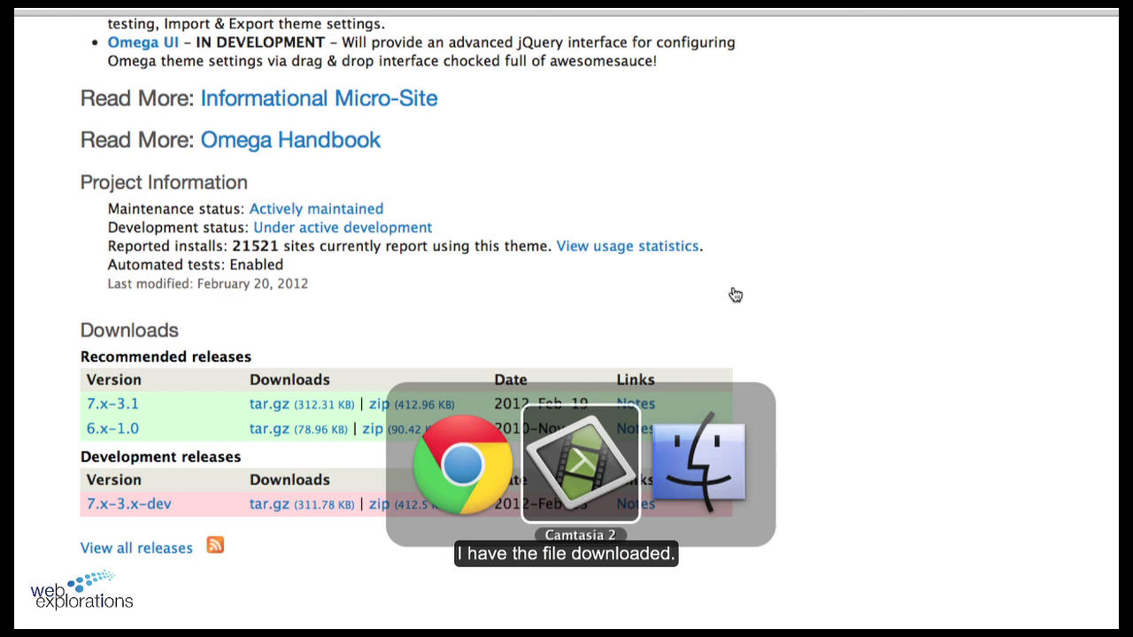
{"action": "key", "text": "super+Tab"}
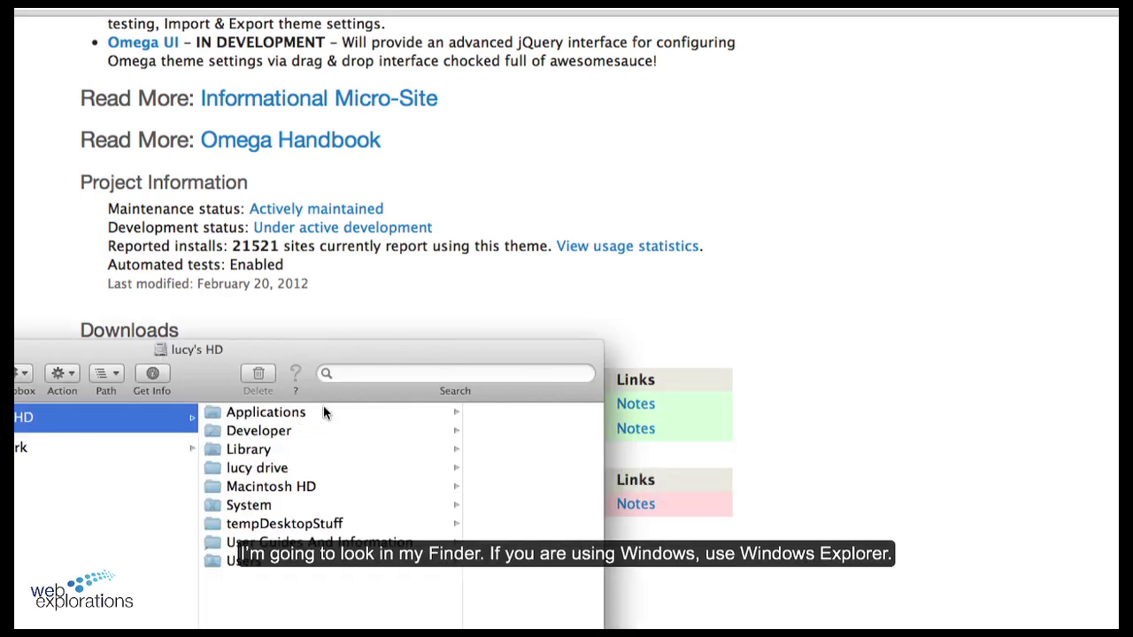
{"action": "left_click_drag", "start_coordinate": [84, 355], "coordinate": [85, 0]}
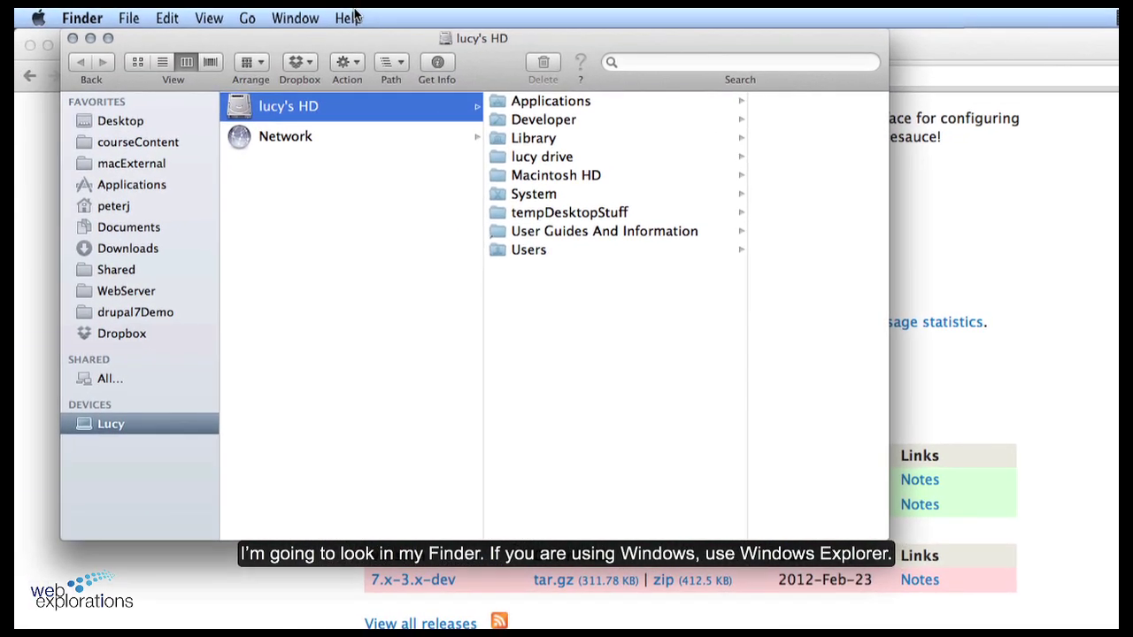
{"action": "left_click", "coordinate": [117, 292]}
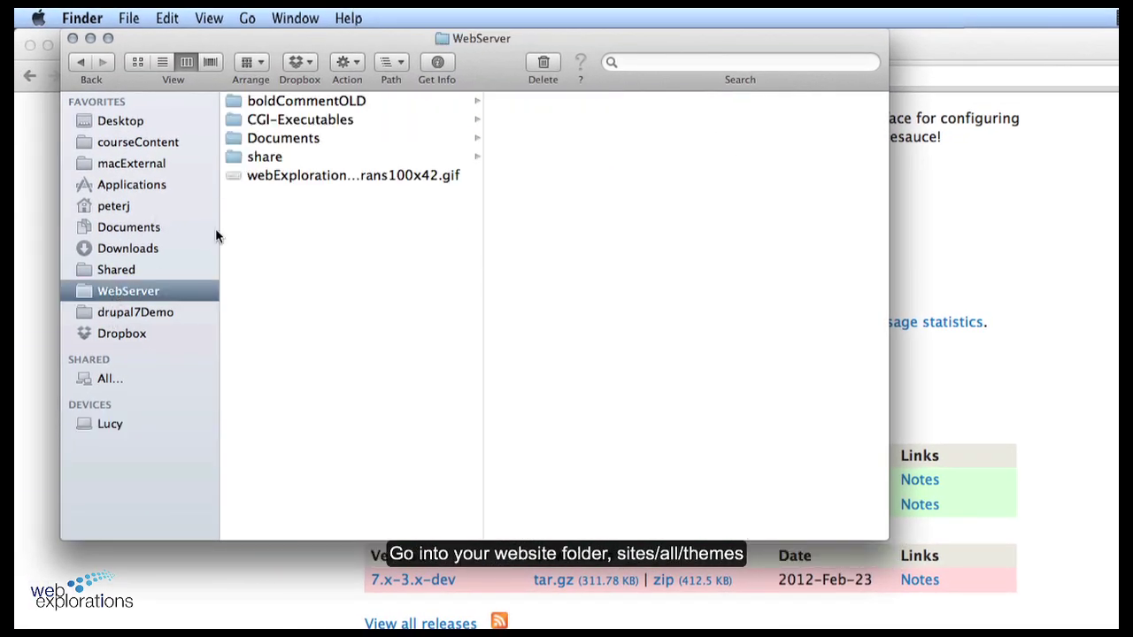
{"action": "left_click", "coordinate": [286, 138]}
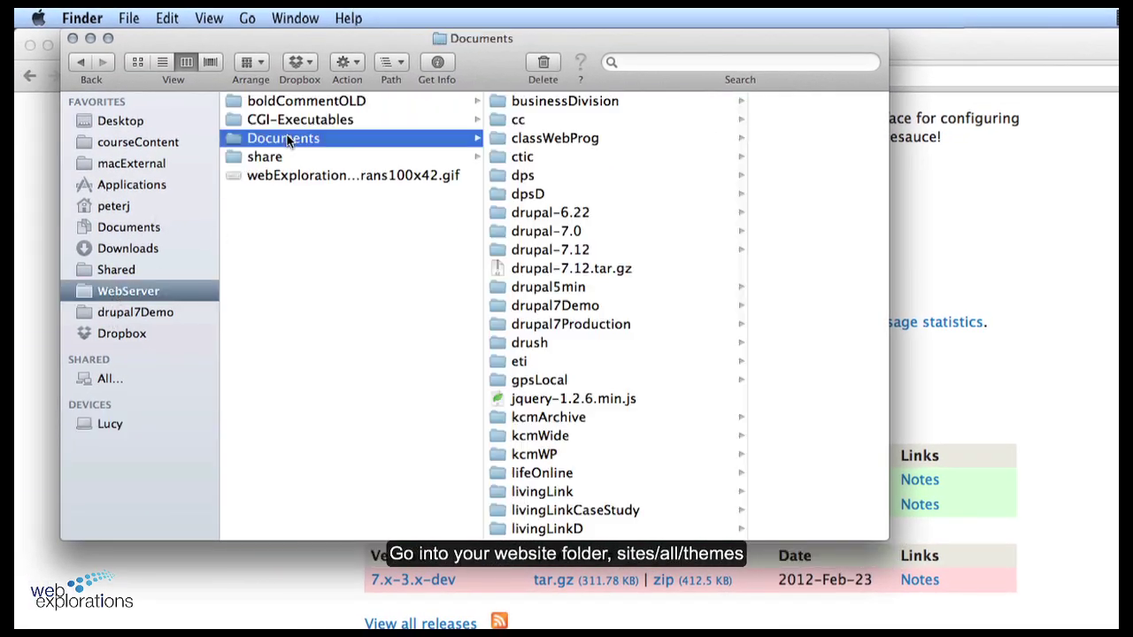
{"action": "left_click", "coordinate": [554, 288]}
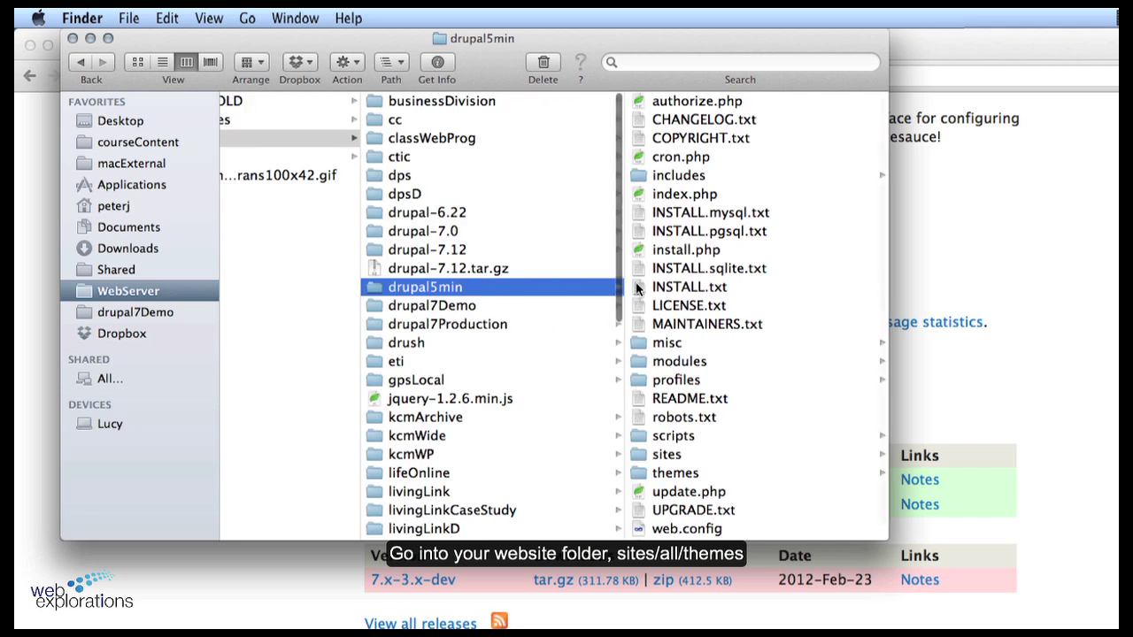
{"action": "left_click", "coordinate": [670, 457]}
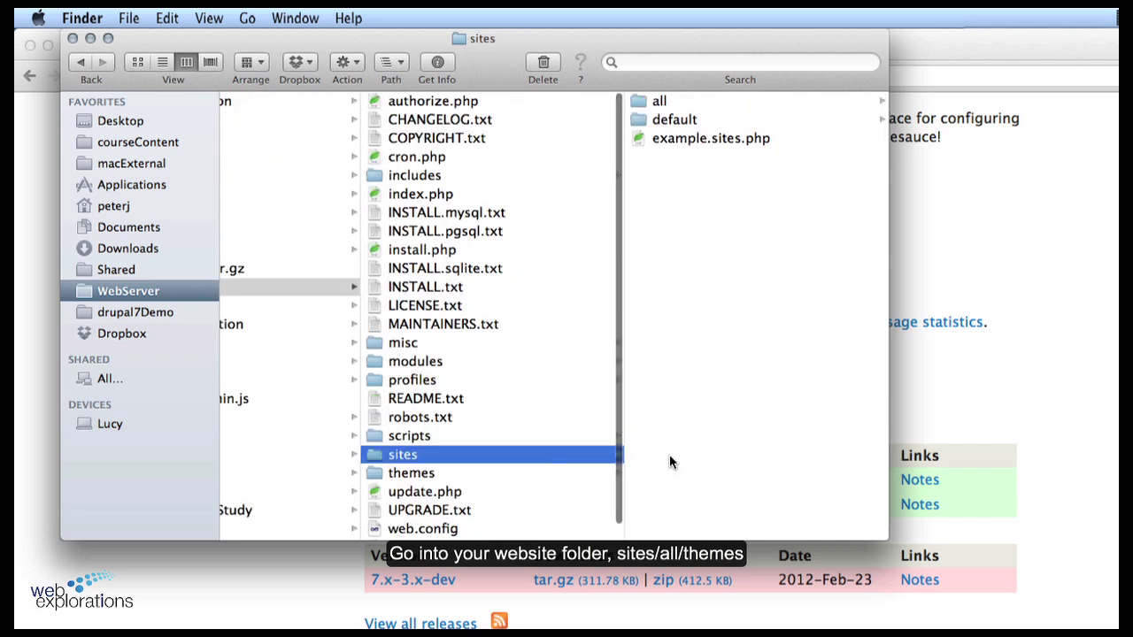
{"action": "left_click", "coordinate": [660, 105]}
{"action": "left_click", "coordinate": [679, 140]}
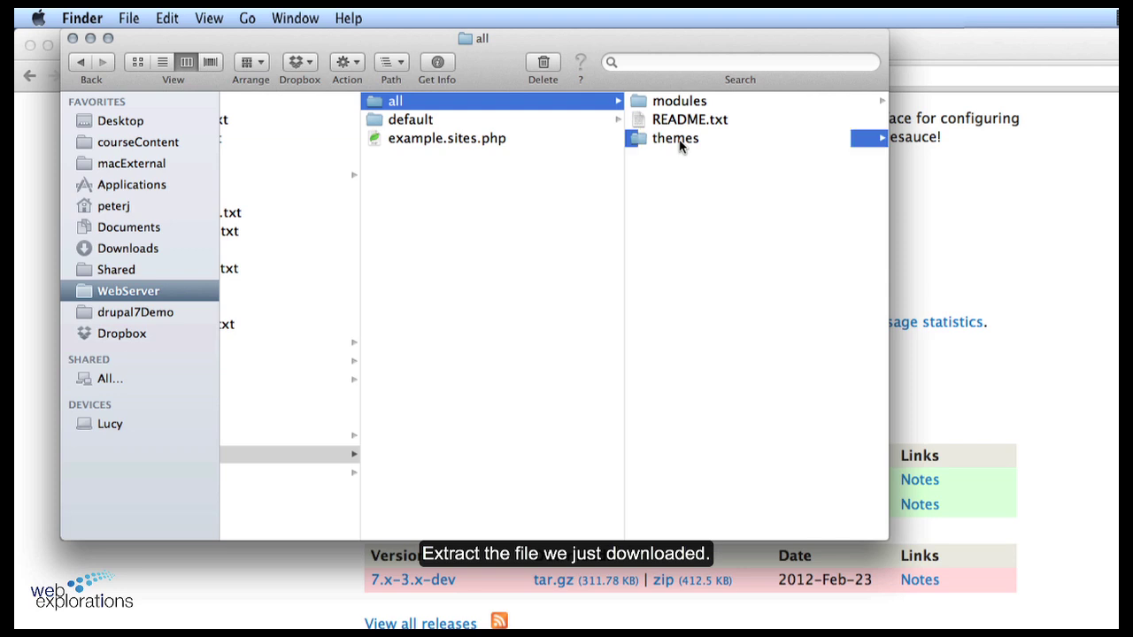
Extract omega-7.x-3.1.tar.gz there, then delete the downloaded archive
{"action": "double_click", "coordinate": [708, 122]}
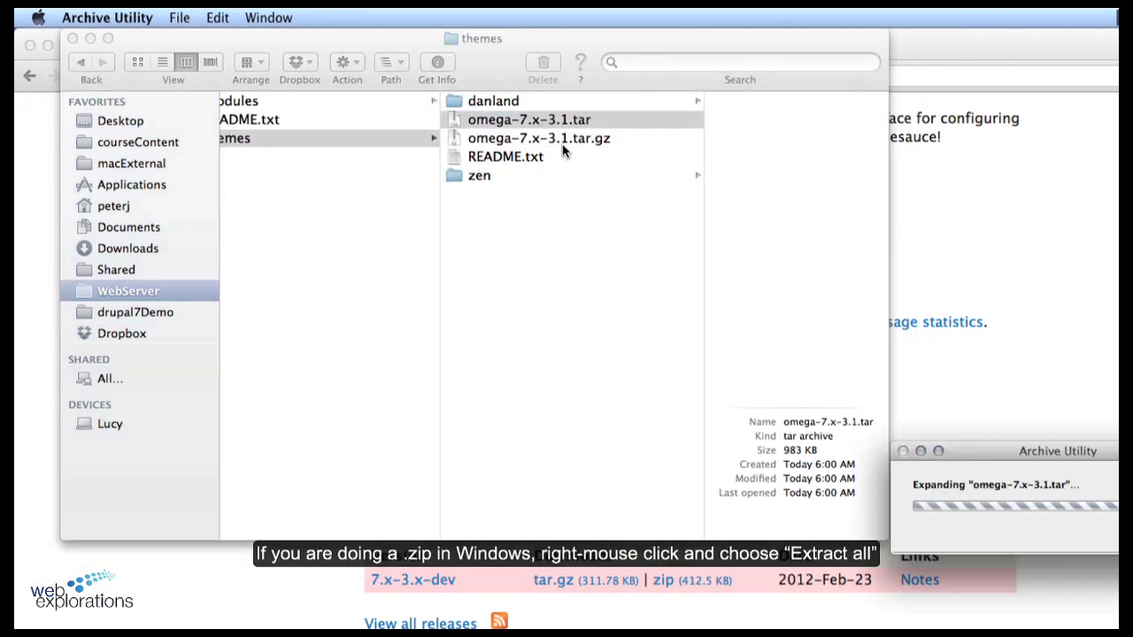
{"action": "left_click", "coordinate": [445, 140]}
{"action": "left_click", "coordinate": [541, 64]}
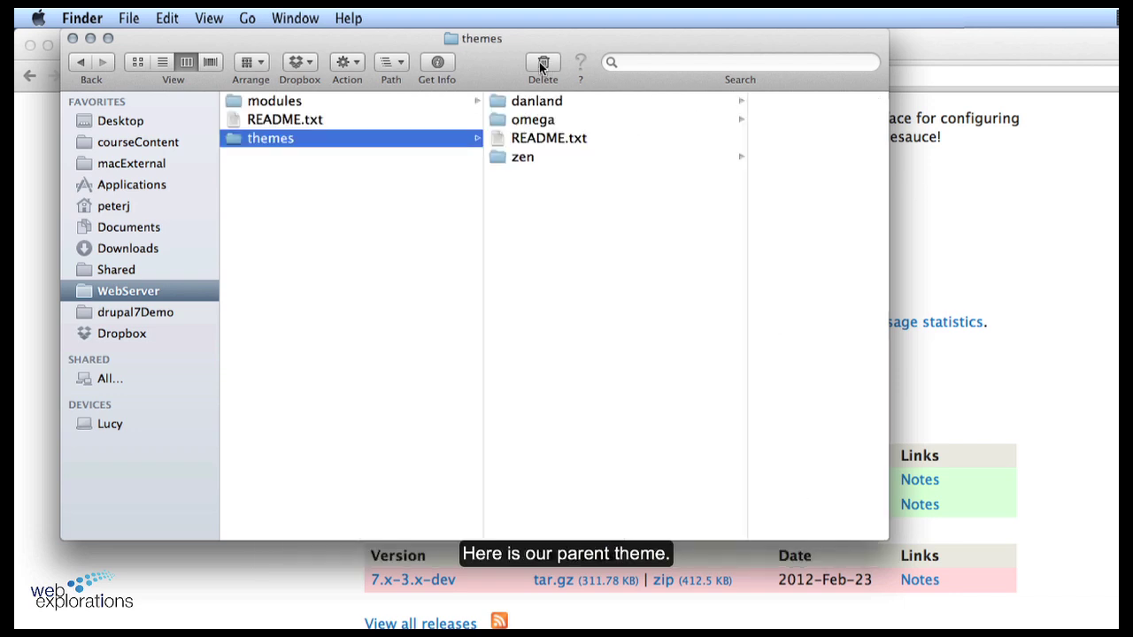
Copy the omega/starterkits/omega-html5 folder
{"action": "left_click", "coordinate": [533, 120]}
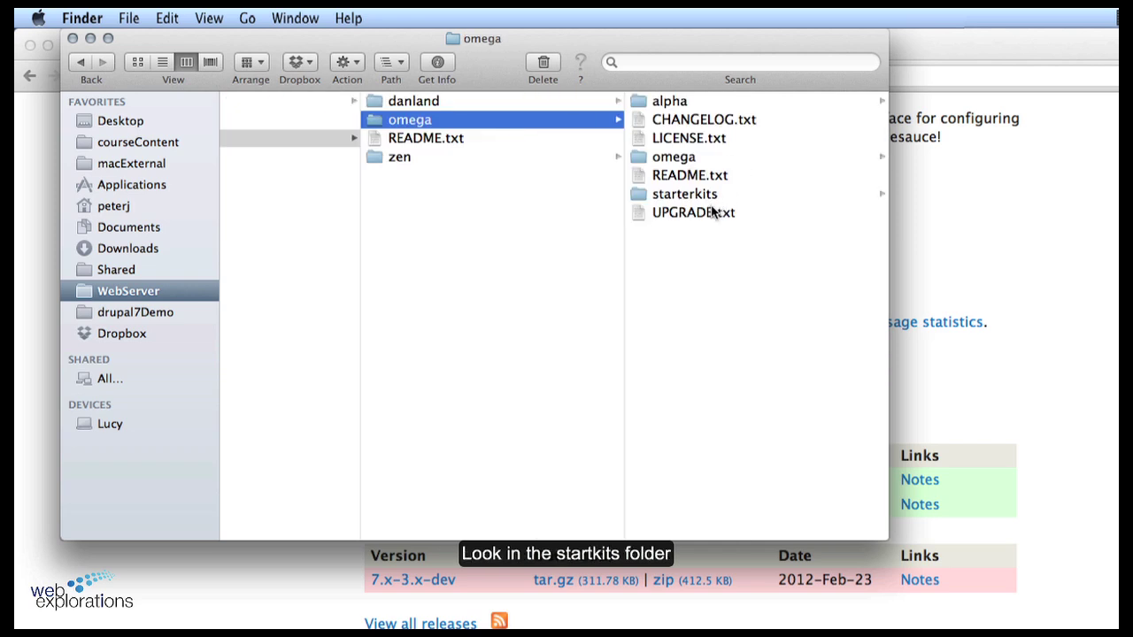
{"action": "left_click", "coordinate": [686, 195]}
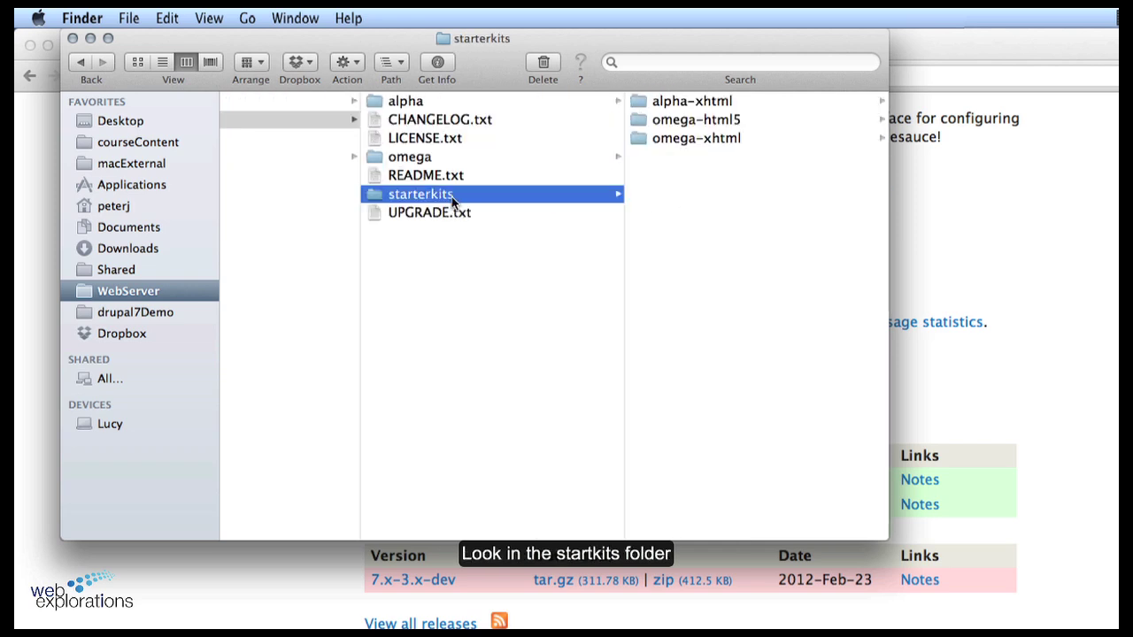
{"action": "right_click", "coordinate": [450, 196]}
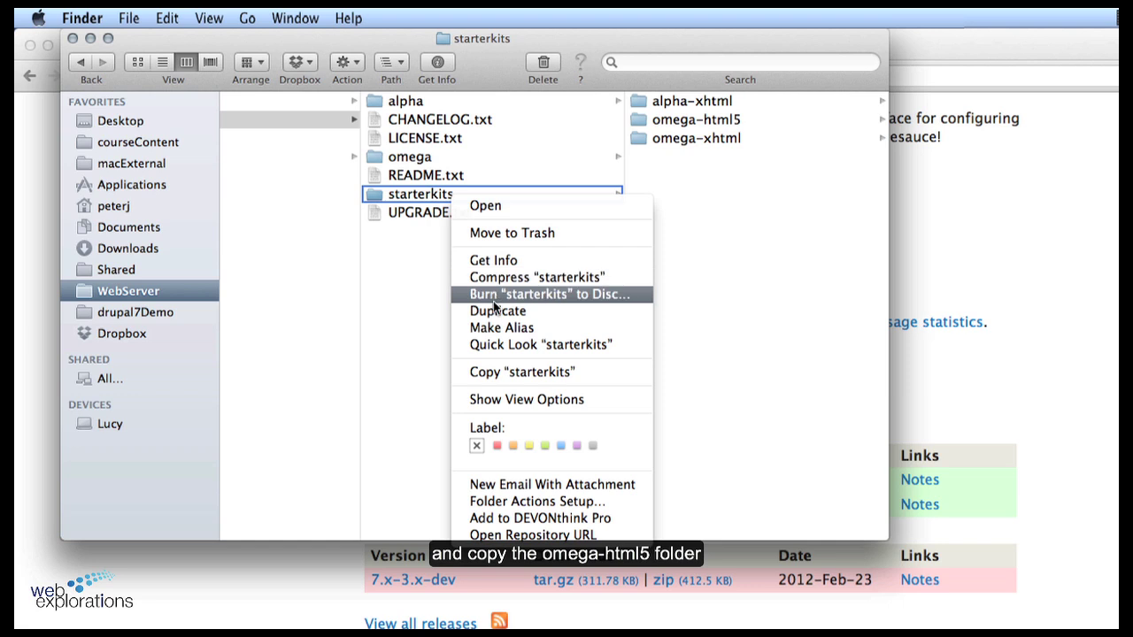
{"action": "left_click", "coordinate": [503, 373]}
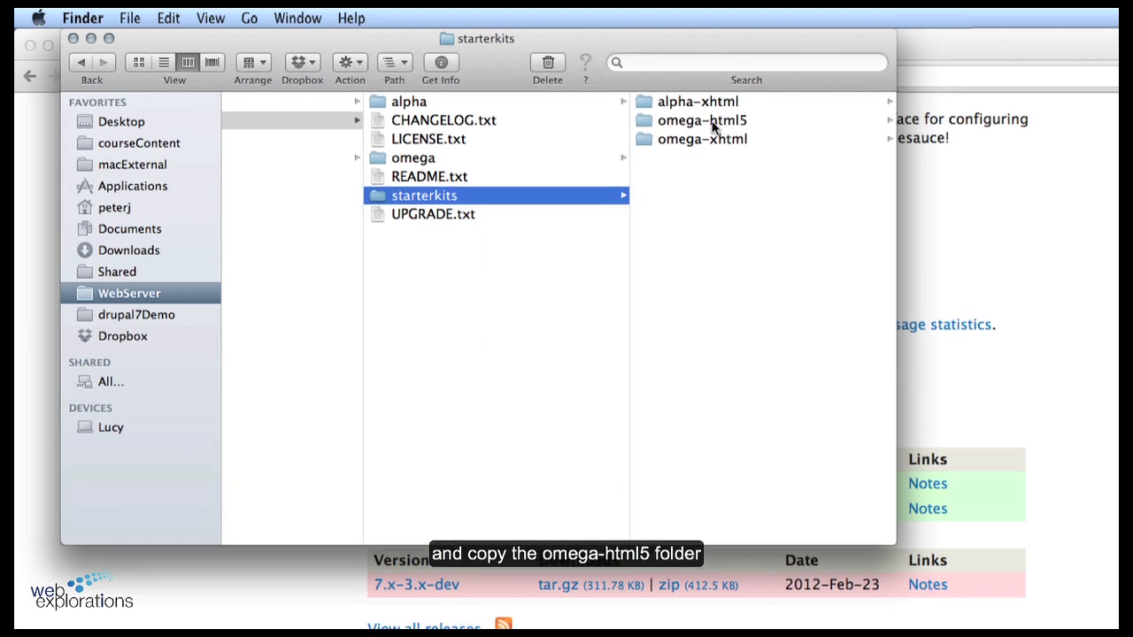
{"action": "left_click", "coordinate": [710, 124]}
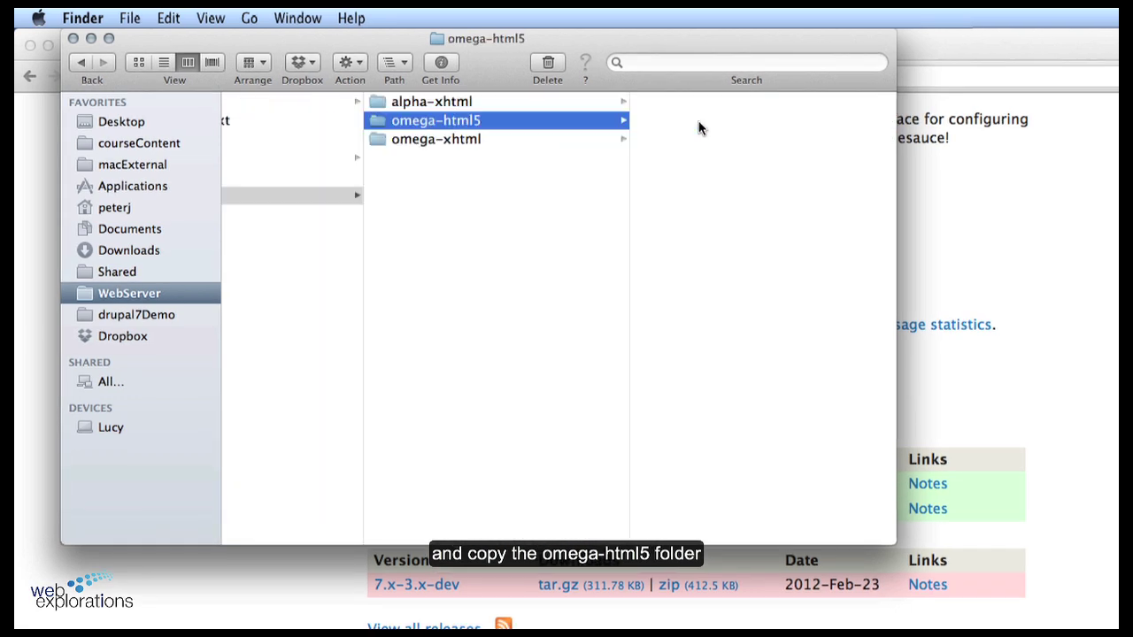
{"action": "right_click", "coordinate": [458, 128]}
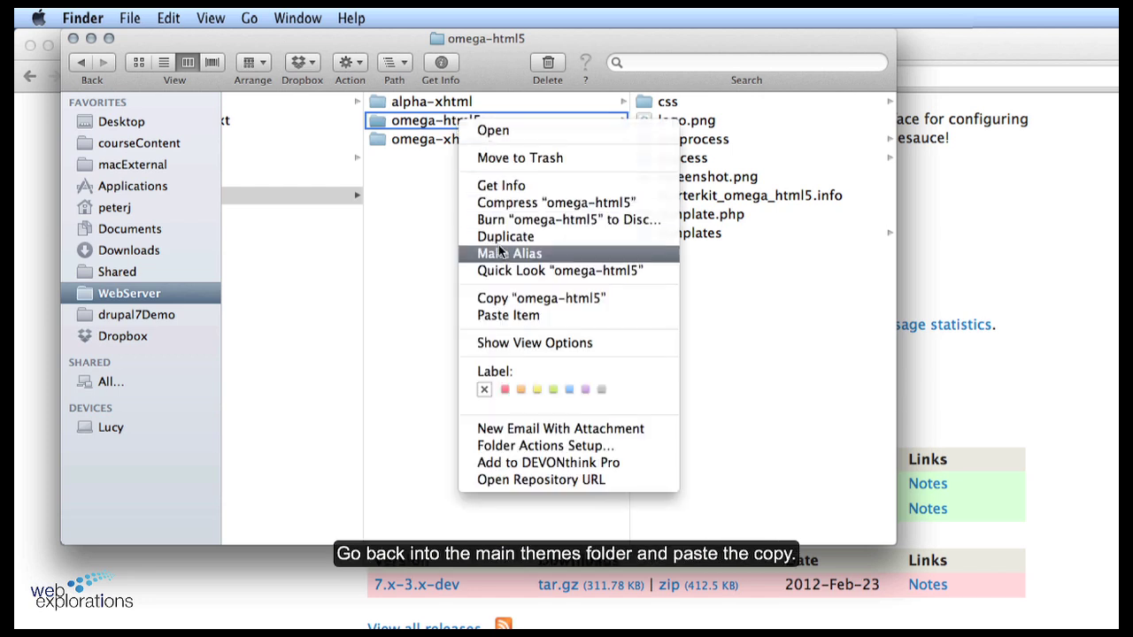
{"action": "left_click", "coordinate": [499, 299]}
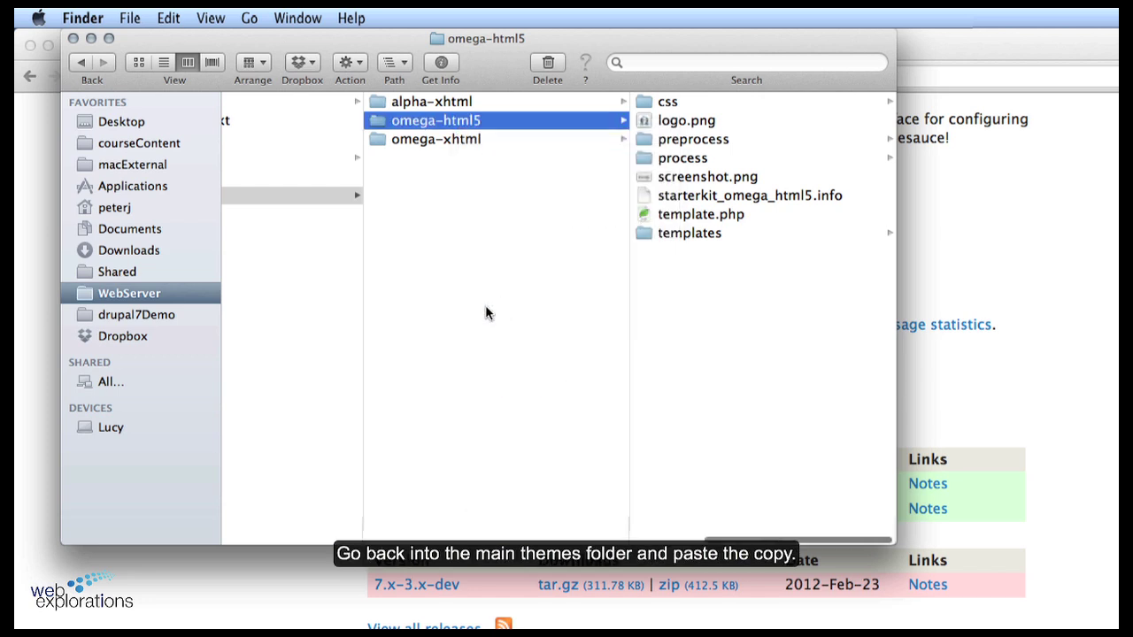
{"action": "scroll", "coordinate": [485, 313], "scroll_direction": "left", "scroll_amount": 5}
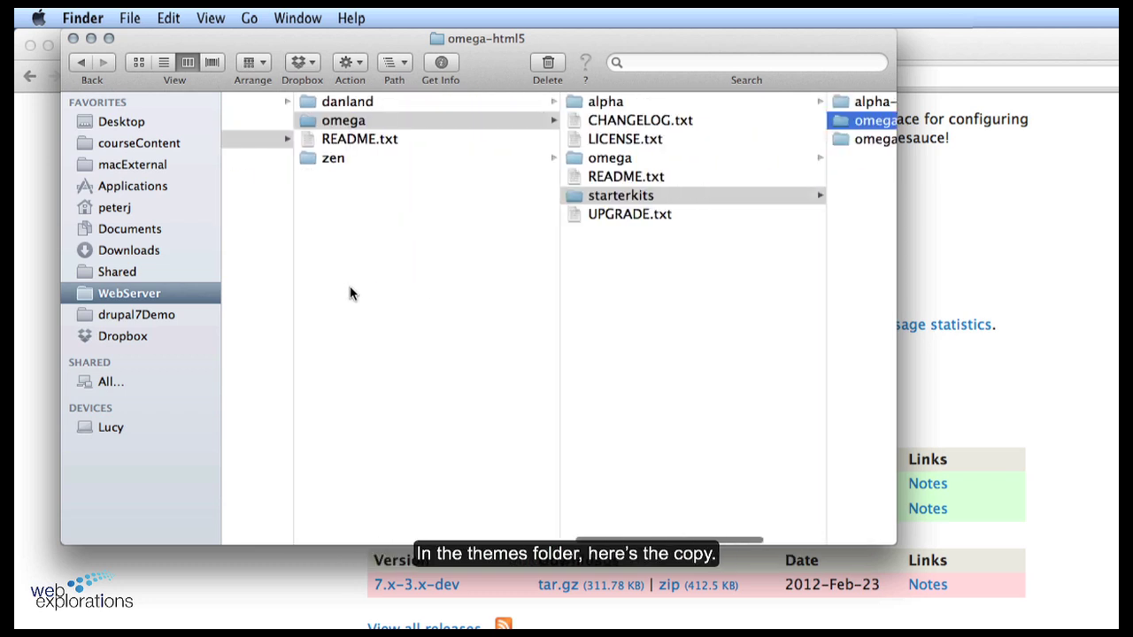
Paste the copy into themes, rename it drupal5min, and open it
{"action": "left_click", "coordinate": [247, 142]}
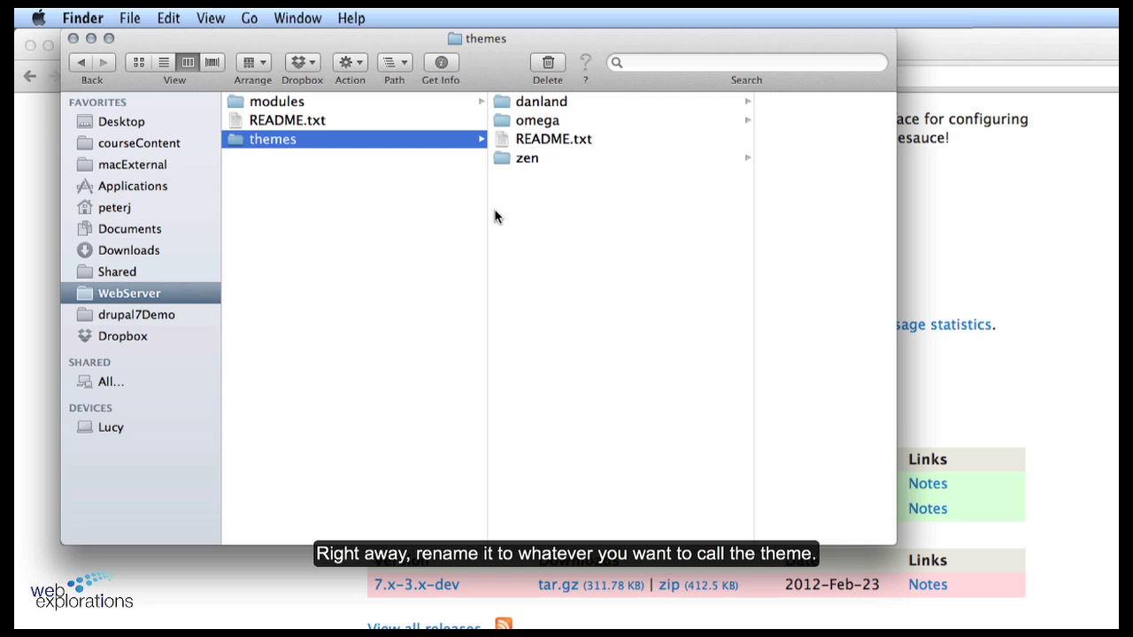
{"action": "right_click", "coordinate": [532, 221]}
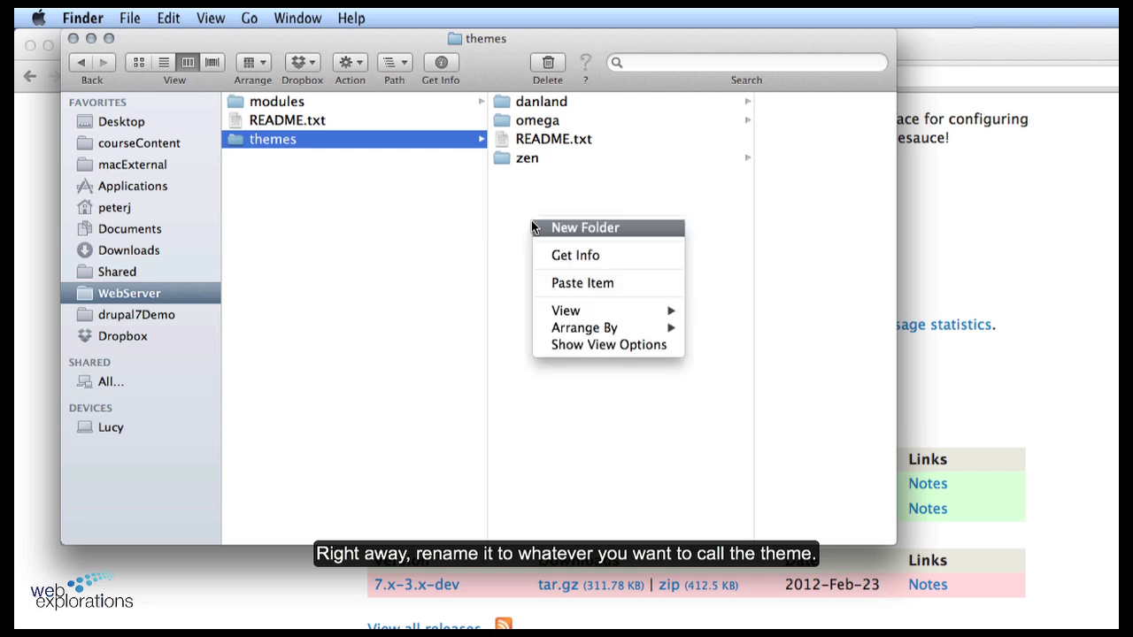
{"action": "left_click", "coordinate": [572, 283]}
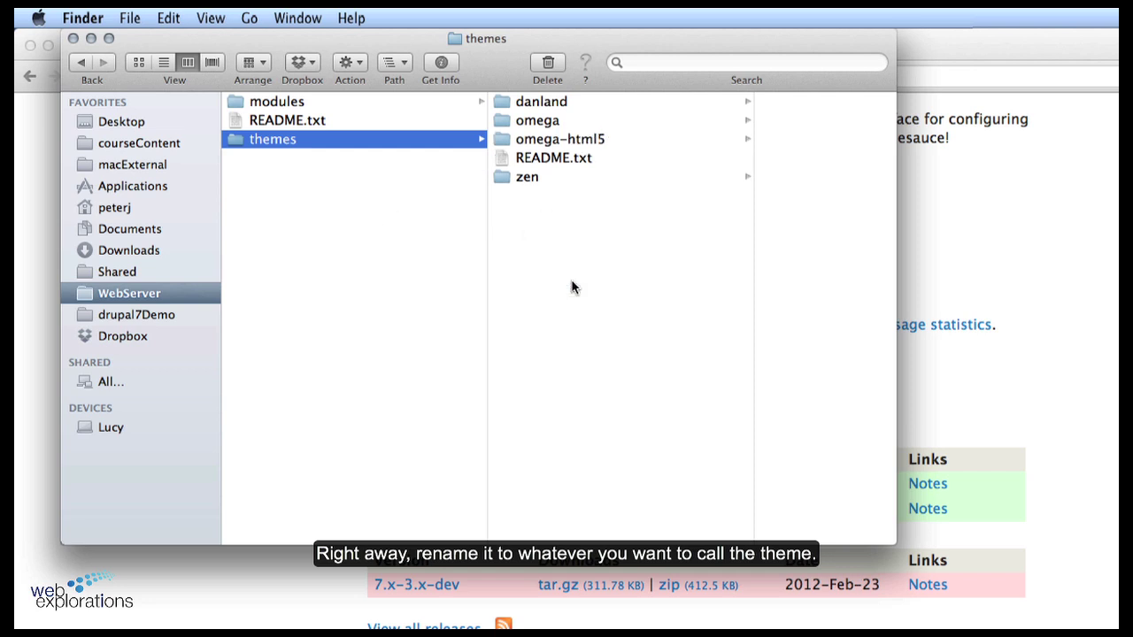
{"action": "left_click", "coordinate": [530, 143]}
{"action": "left_click", "coordinate": [461, 143]}
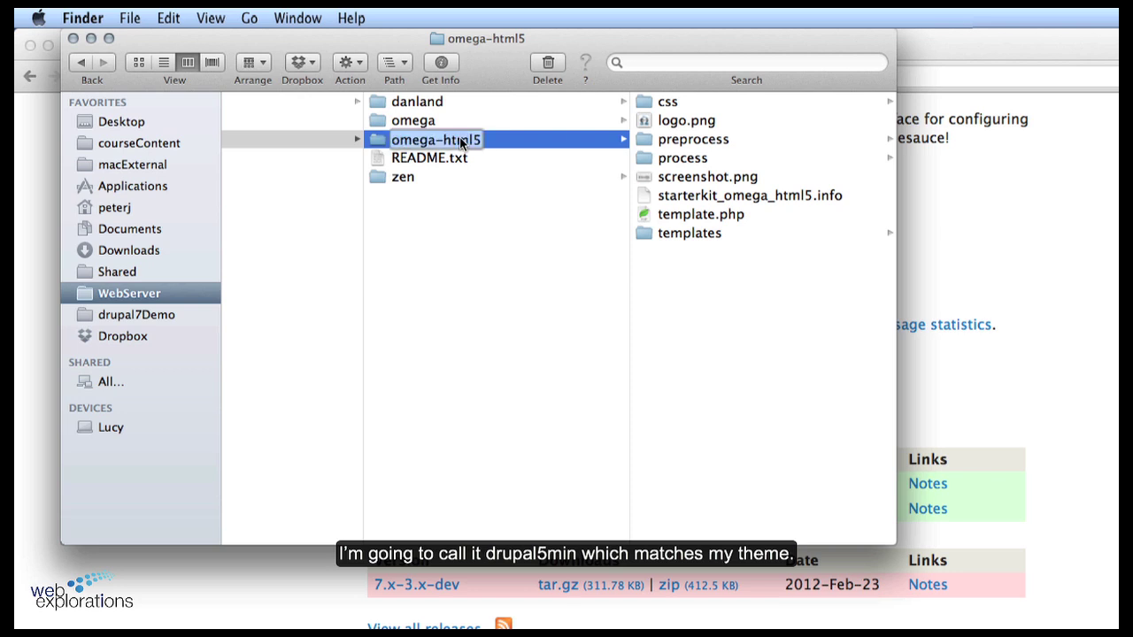
{"action": "type", "text": "d"}
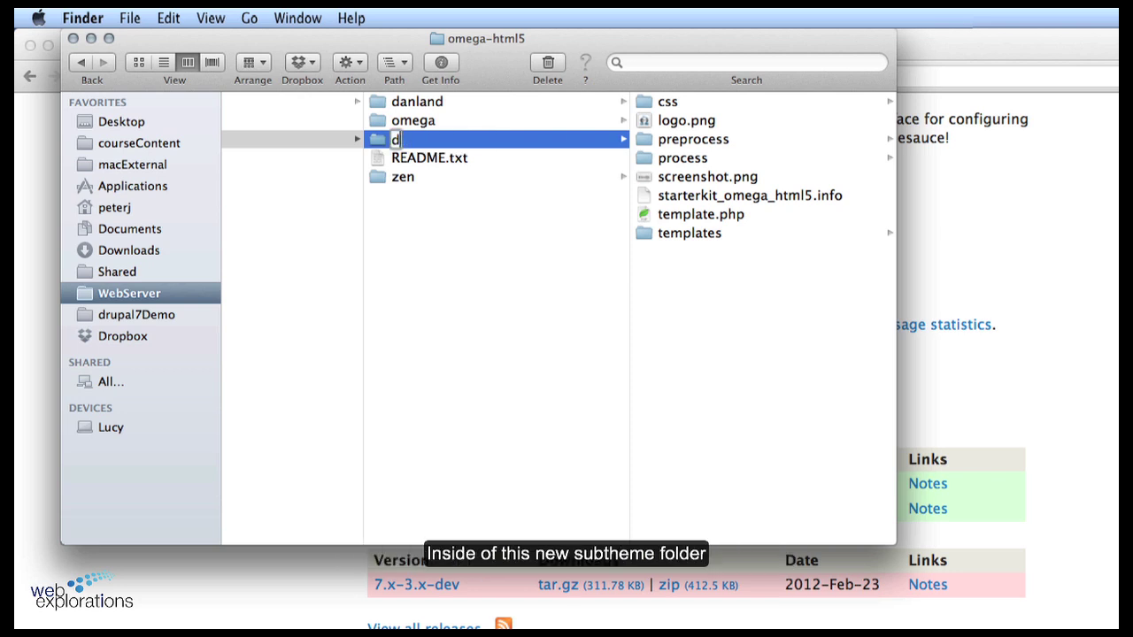
{"action": "type", "text": "rupal"}
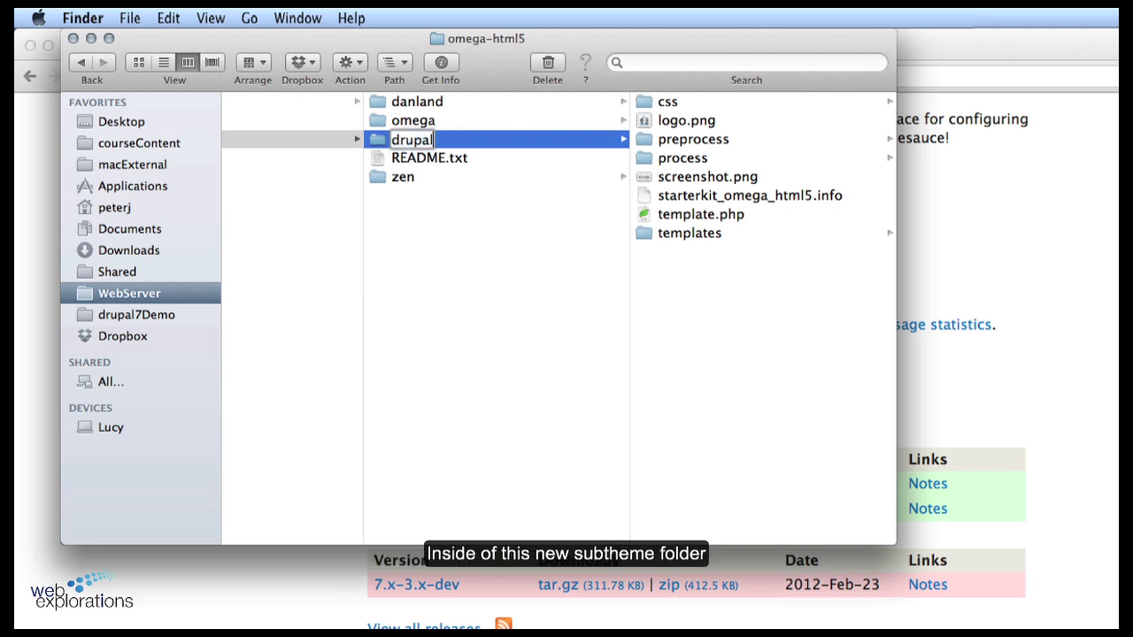
{"action": "type", "text": "5min"}
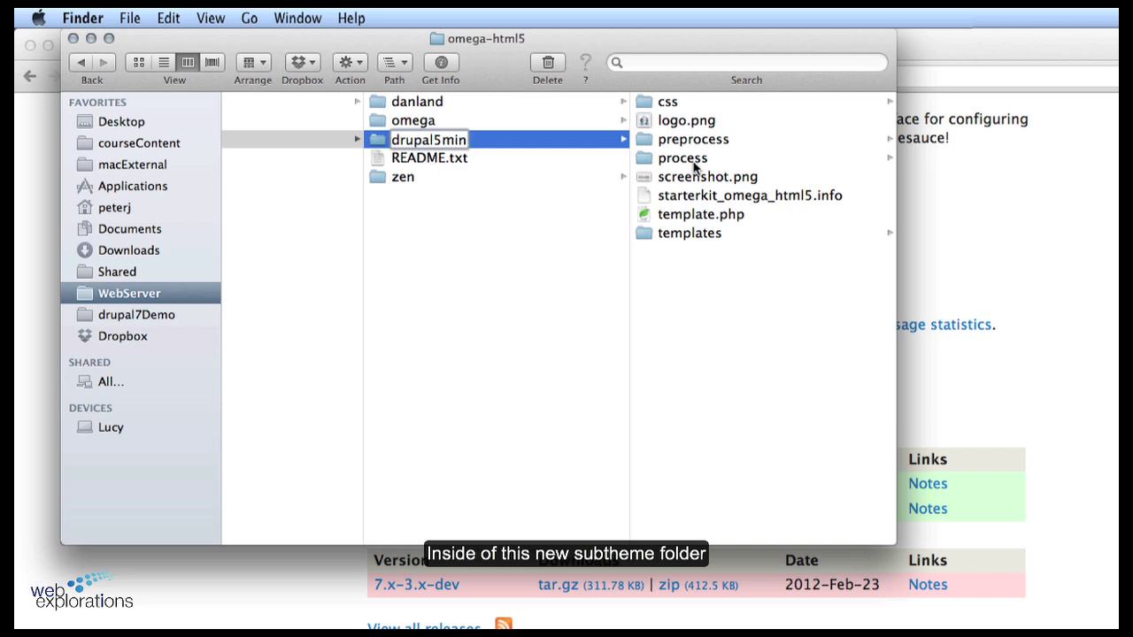
{"action": "left_click", "coordinate": [430, 306]}
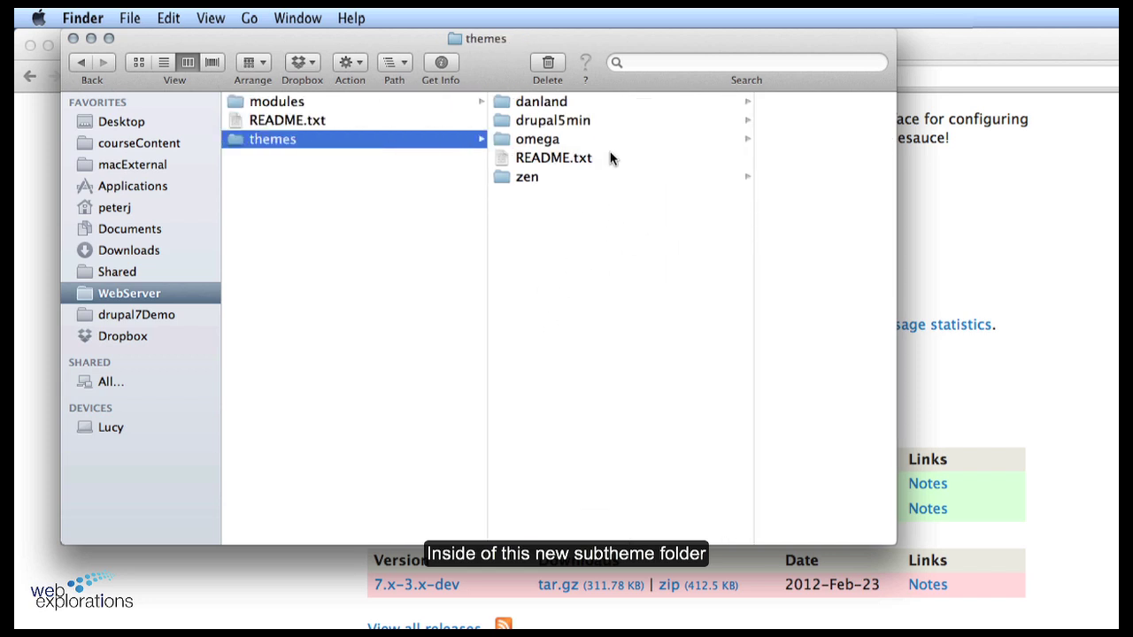
{"action": "left_click", "coordinate": [556, 124]}
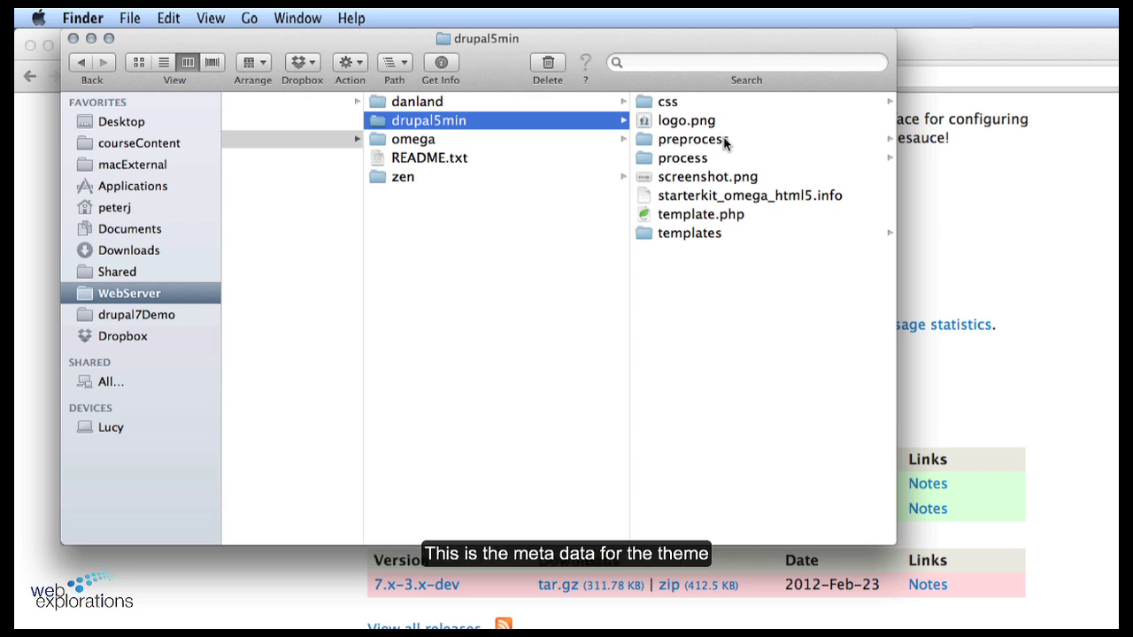
Rename starterkit_omega_html5.info to drupal5min.info, then go into the css folder
{"action": "left_click", "coordinate": [749, 196]}
{"action": "left_click", "coordinate": [588, 195]}
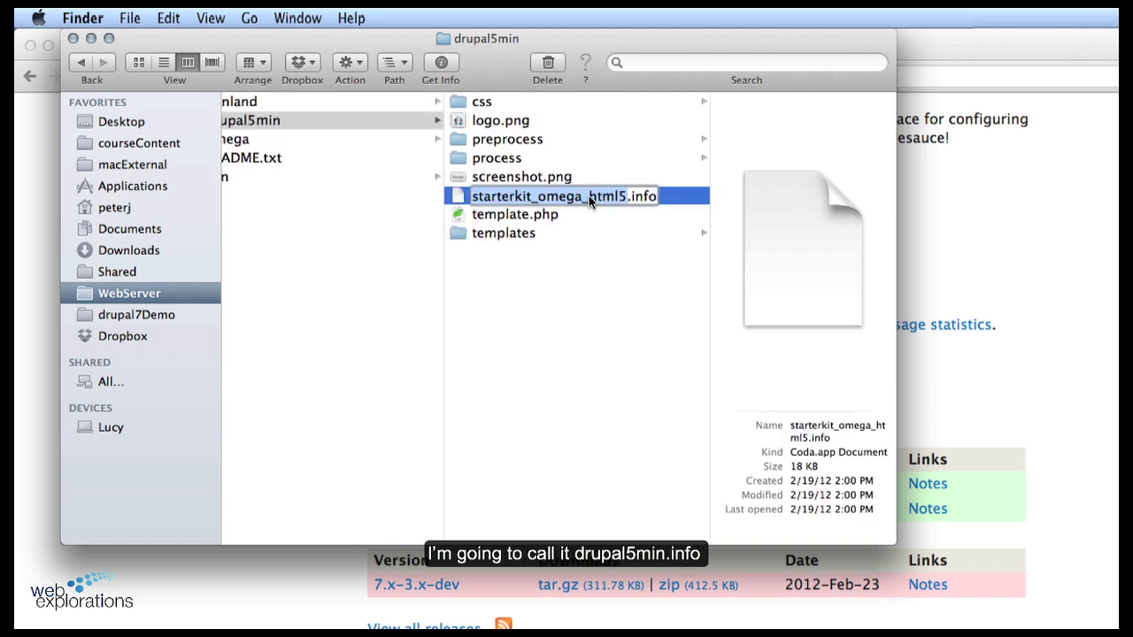
{"action": "type", "text": "drupal5"}
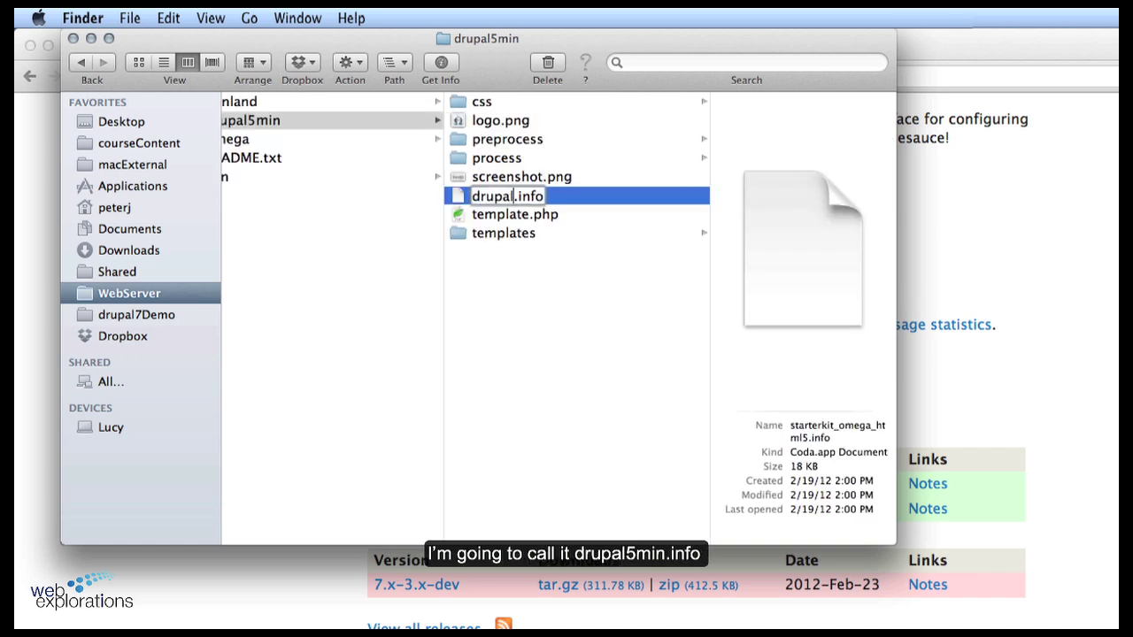
{"action": "type", "text": "min"}
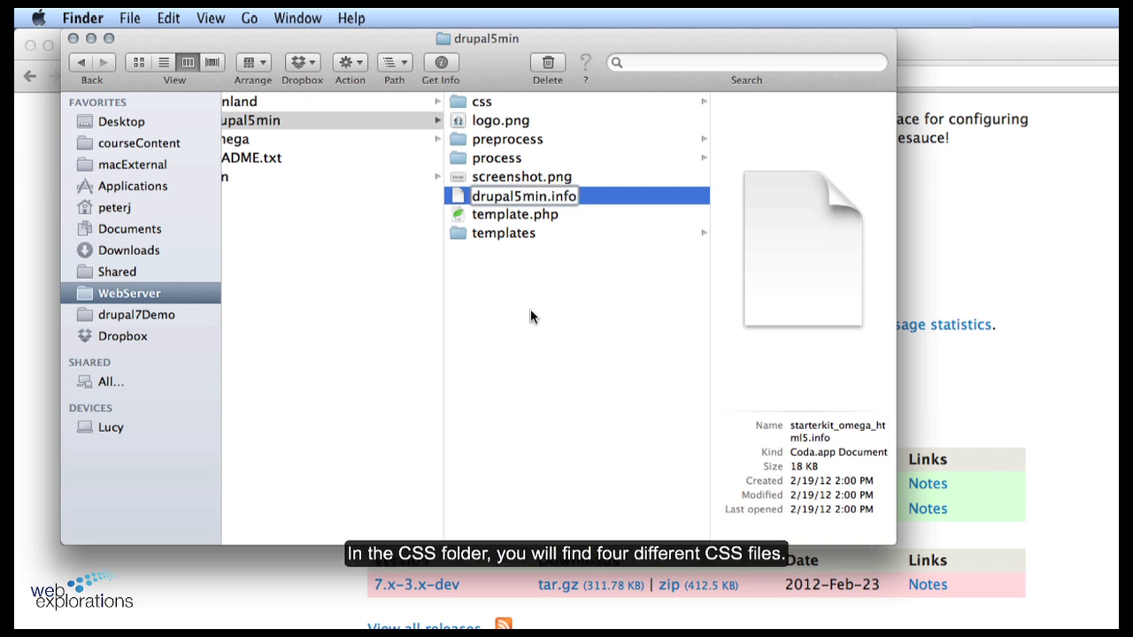
{"action": "key", "text": "Return"}
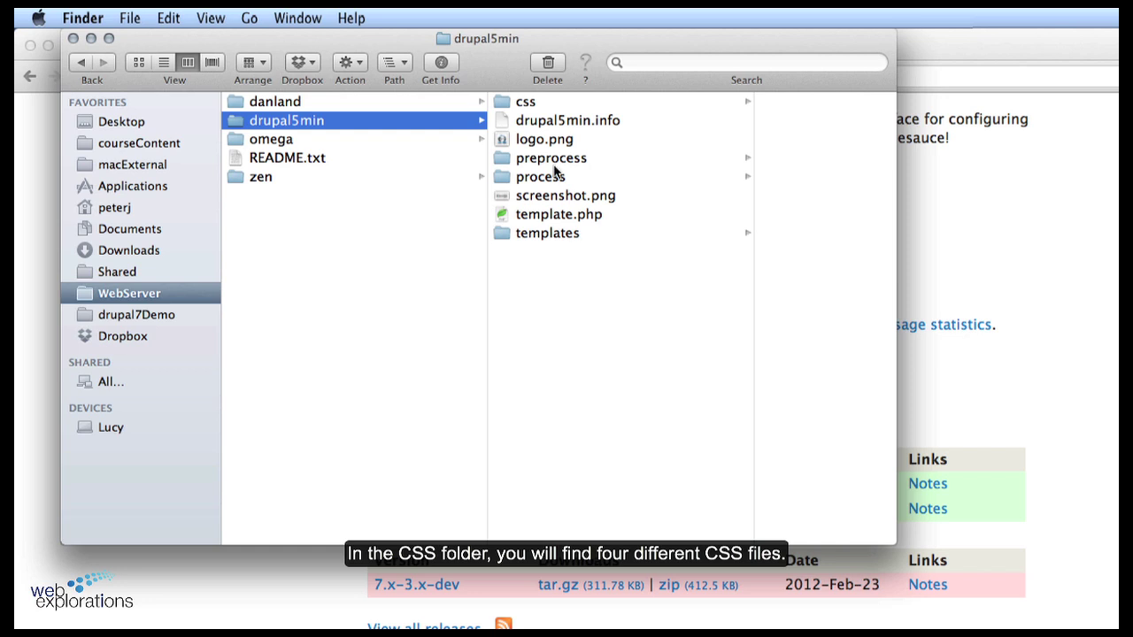
{"action": "left_click", "coordinate": [523, 103]}
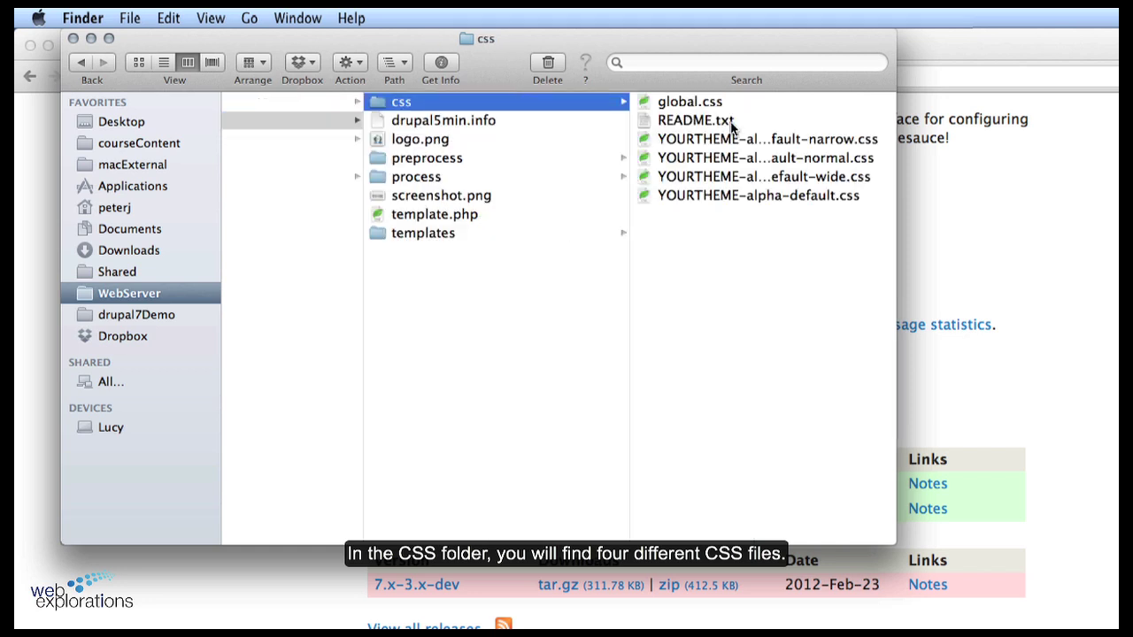
Replace the YOURTHEME prefix with drupal5min in the narrow-layout stylesheet's name
{"action": "left_click", "coordinate": [704, 138]}
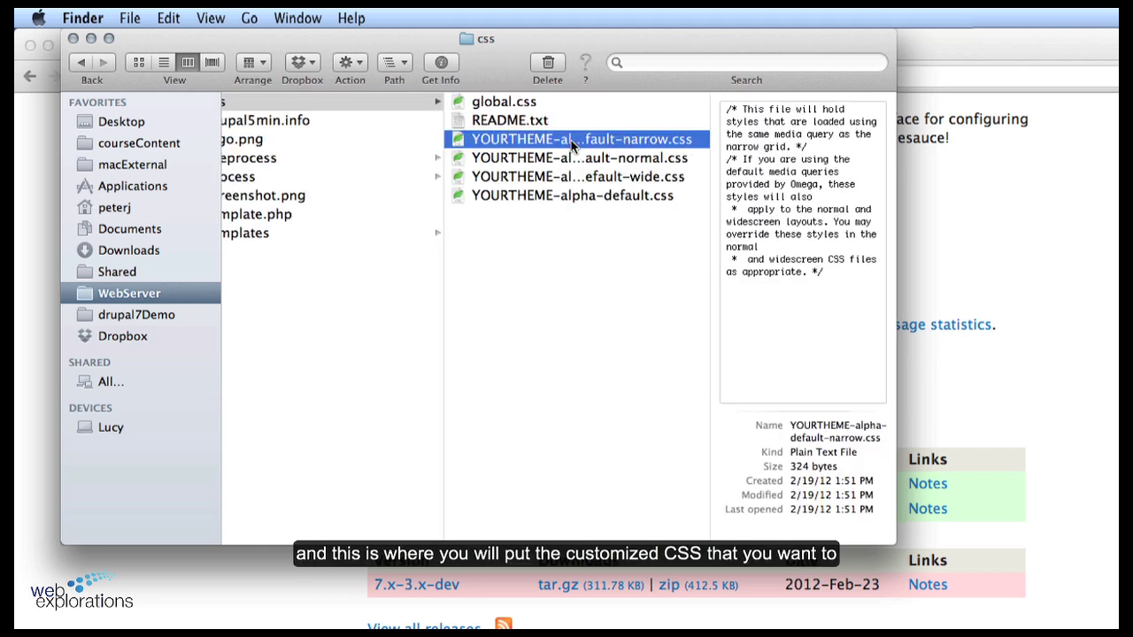
{"action": "left_click", "coordinate": [570, 139]}
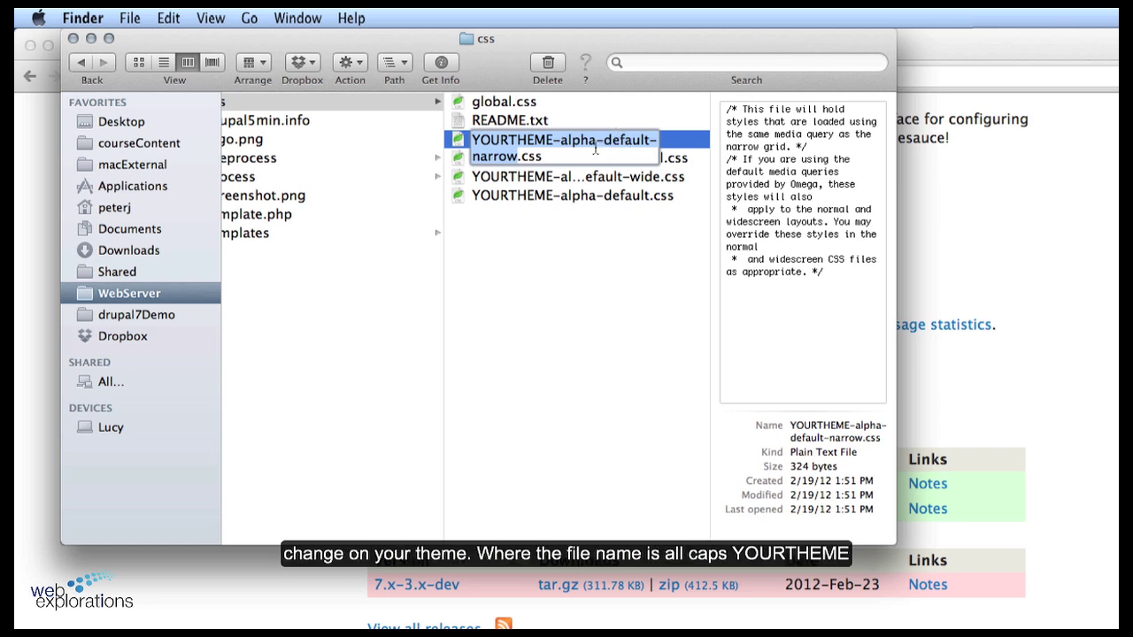
{"action": "left_click", "coordinate": [551, 143]}
{"action": "left_click_drag", "start_coordinate": [552, 142], "coordinate": [431, 142]}
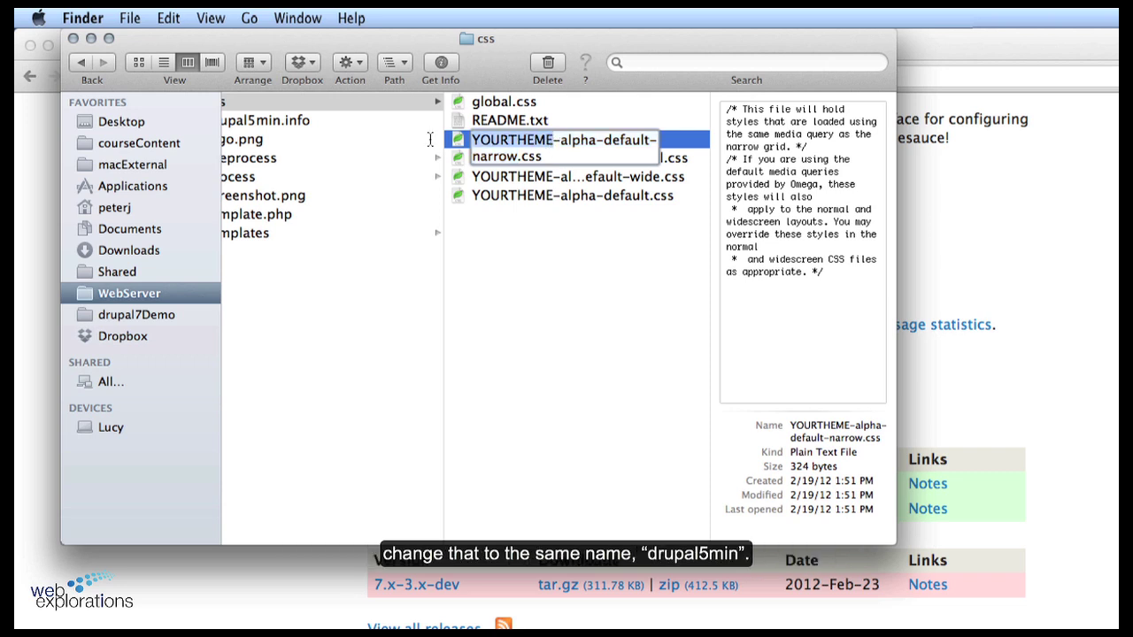
{"action": "type", "text": "drupal"}
{"action": "key", "text": "BackSpace"}
{"action": "key", "text": "BackSpace"}
{"action": "key", "text": "BackSpace"}
{"action": "key", "text": "BackSpace"}
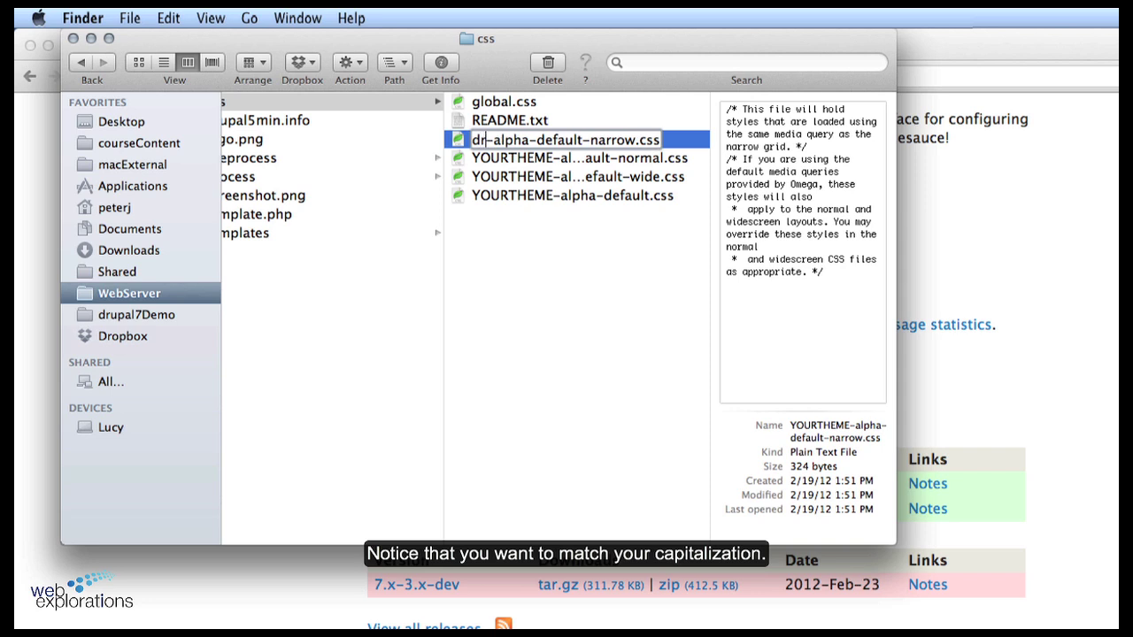
{"action": "type", "text": "upal5M"}
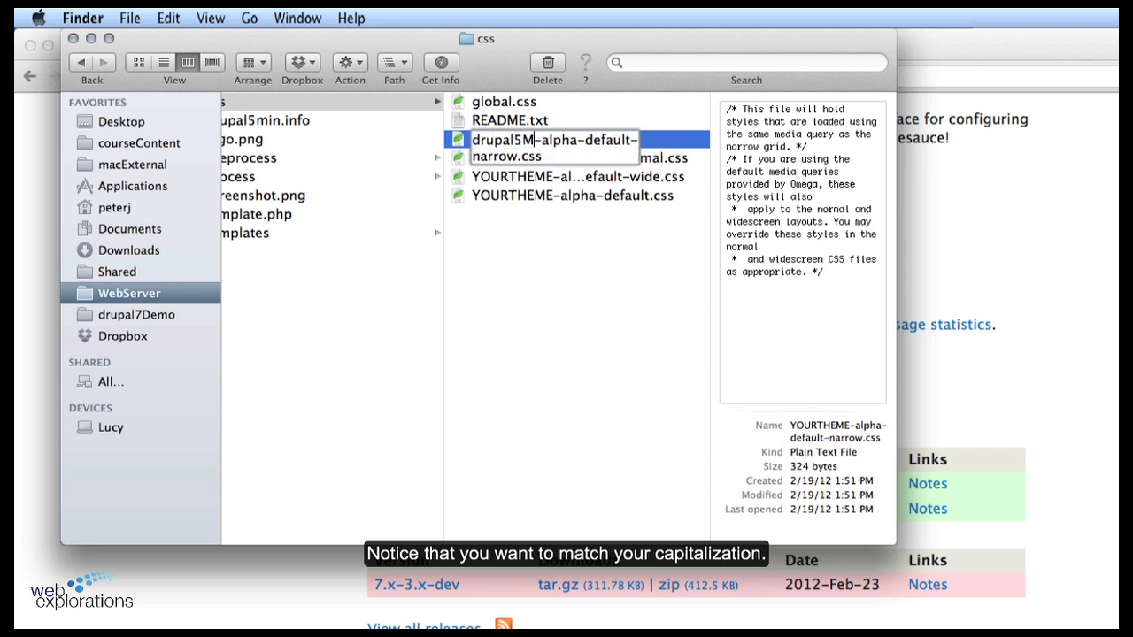
{"action": "type", "text": "in"}
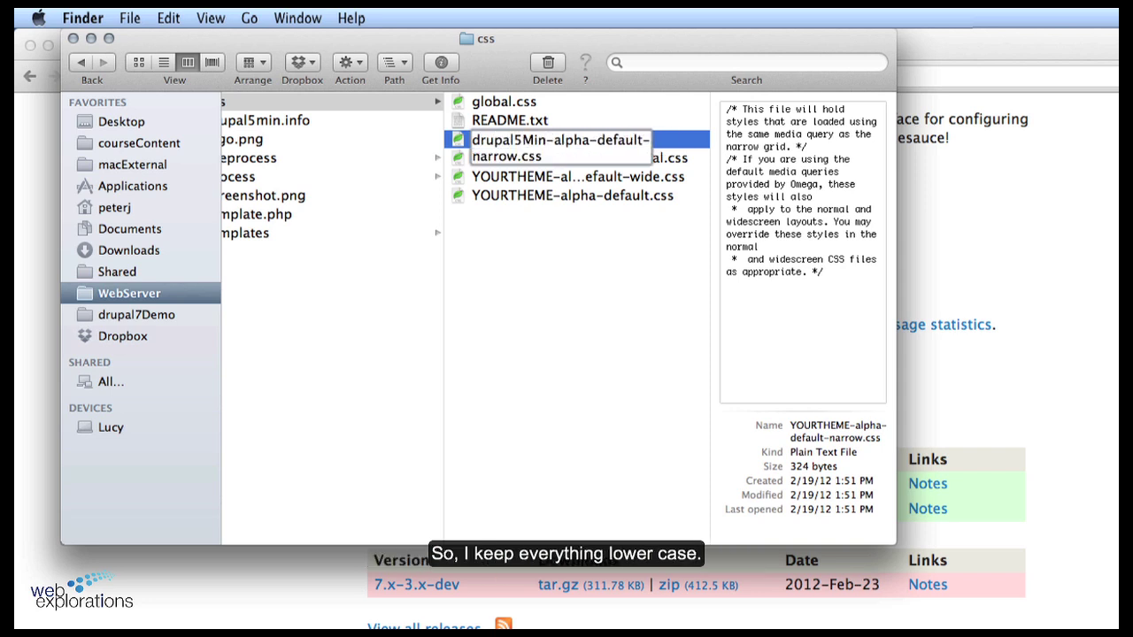
{"action": "key", "text": "BackSpace"}
{"action": "key", "text": "BackSpace"}
{"action": "key", "text": "BackSpace"}
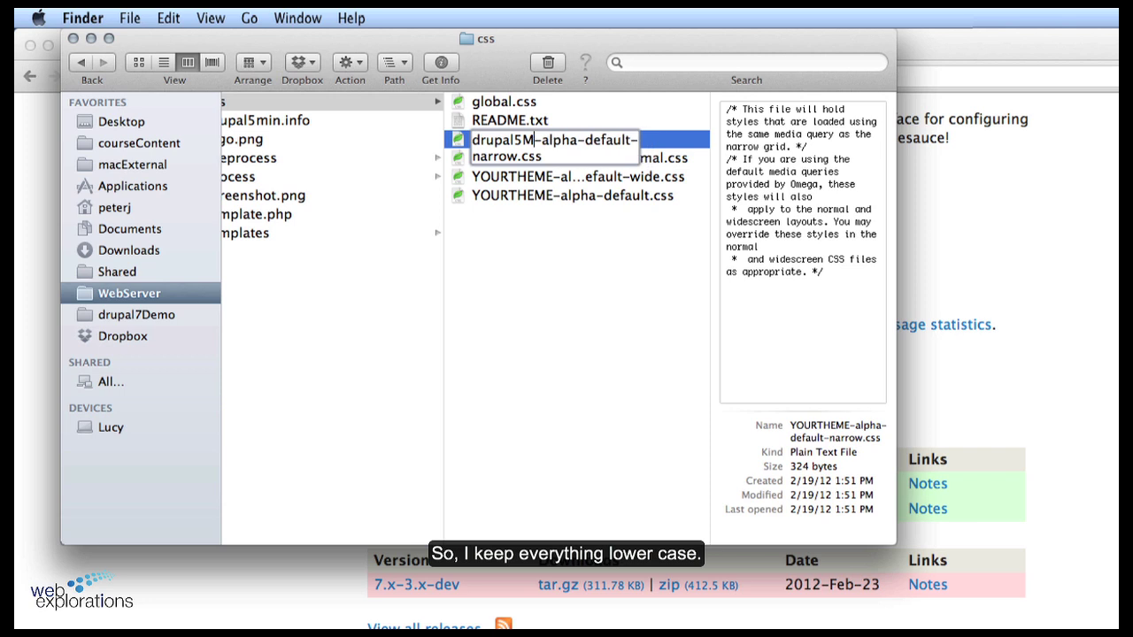
{"action": "type", "text": "min"}
{"action": "key", "text": "shift+Left"}
{"action": "key", "text": "shift+Left"}
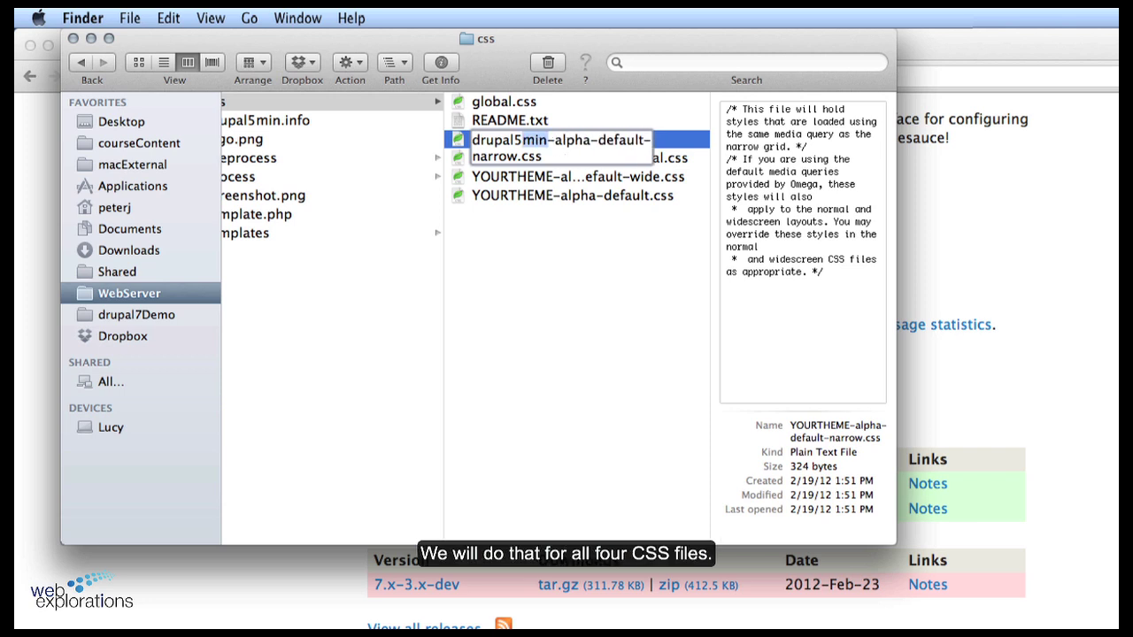
{"action": "key", "text": "shift+Left"}
{"action": "key", "text": "shift+Left"}
{"action": "key", "text": "shift+Left"}
{"action": "key", "text": "shift+Left"}
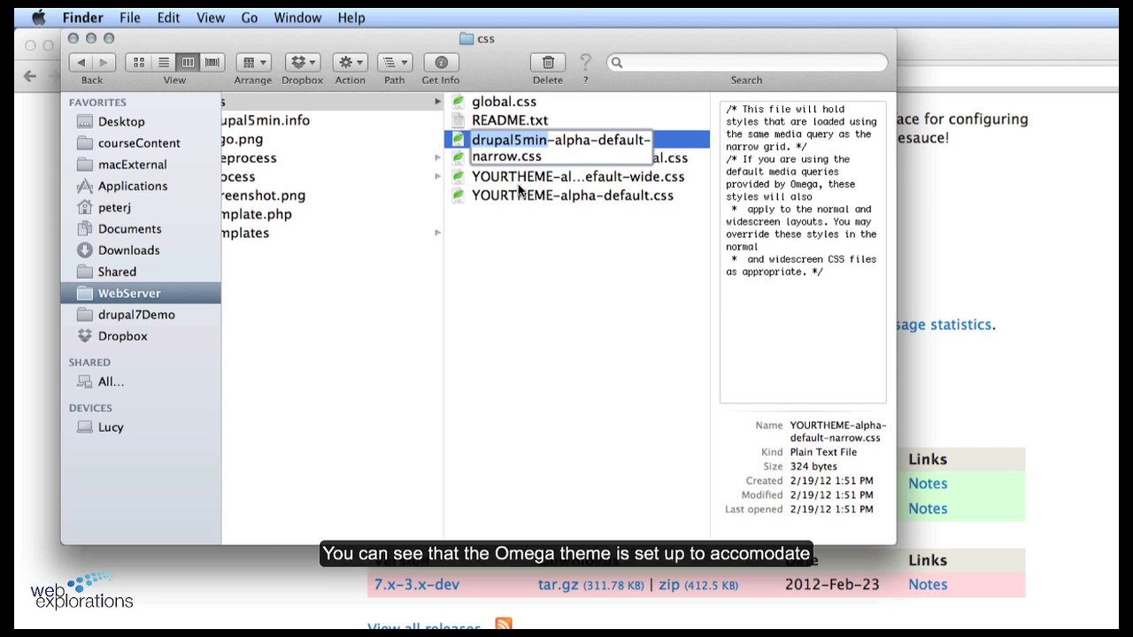
{"action": "left_click", "coordinate": [516, 177]}
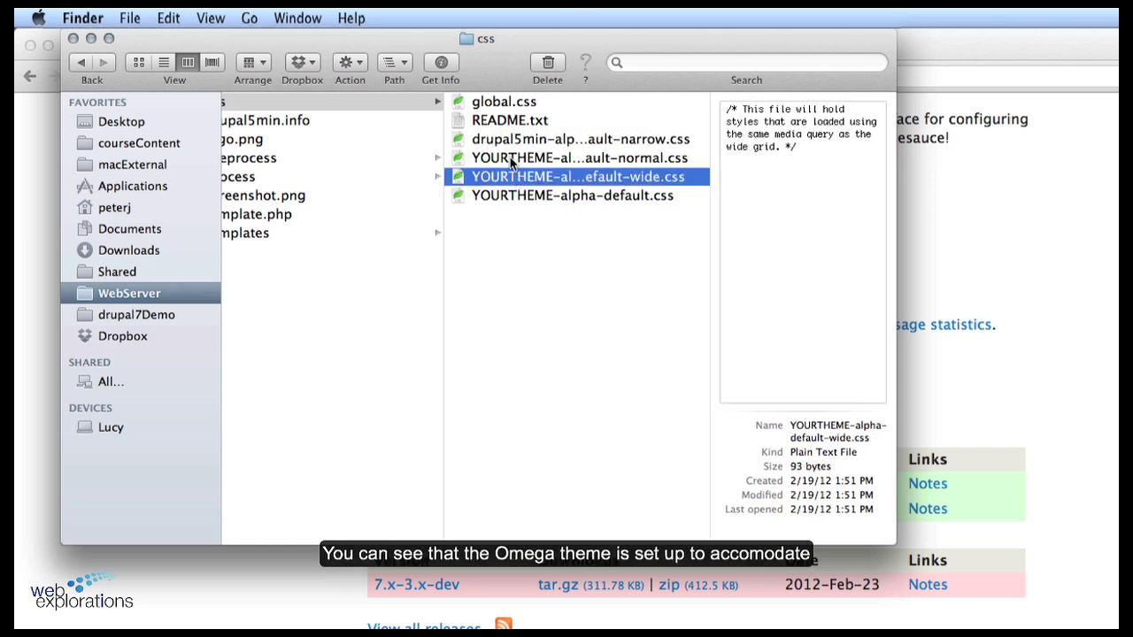
Rename YOURTHEME-alpha-default-normal.css and YOURTHEME-alpha-default.css to use the drupal5min prefix
{"action": "left_click", "coordinate": [509, 157]}
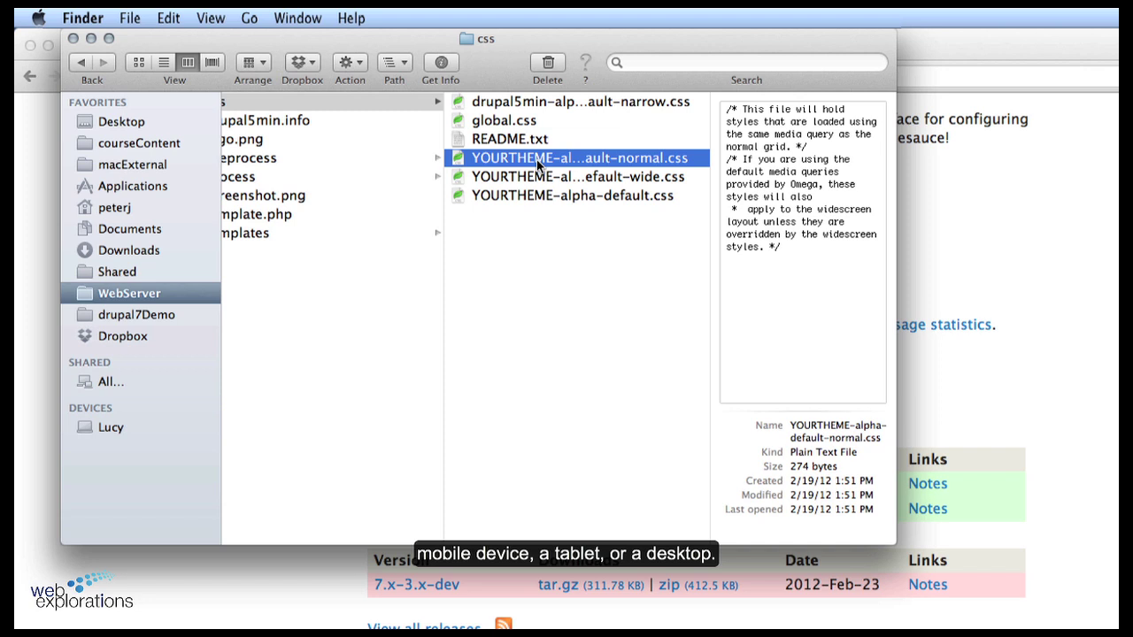
{"action": "left_click", "coordinate": [539, 157]}
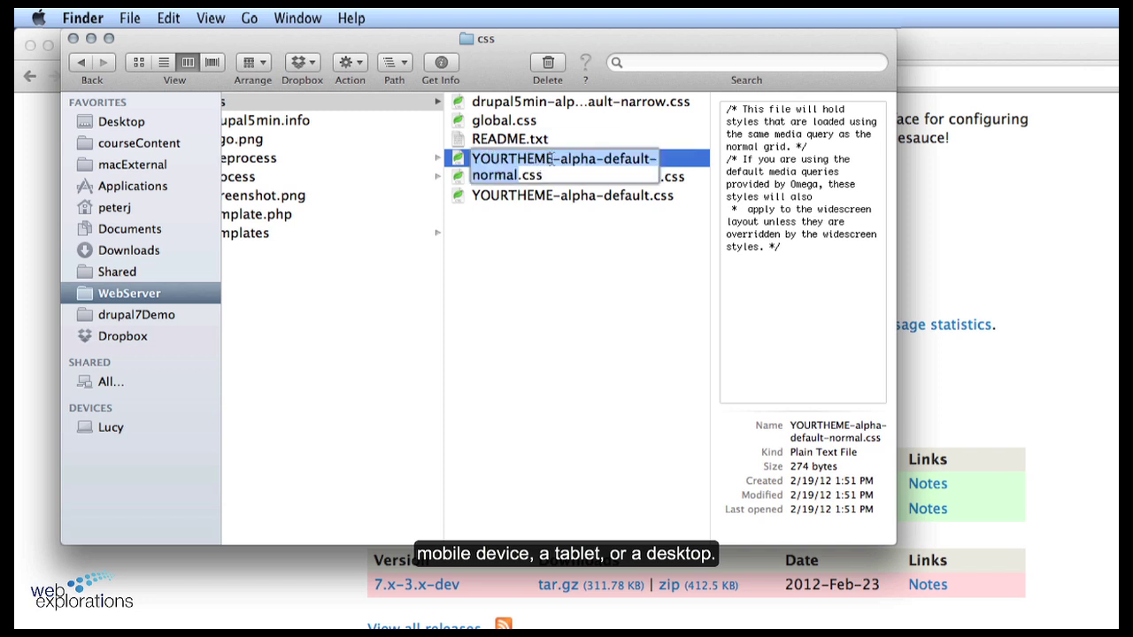
{"action": "left_click", "coordinate": [552, 161]}
{"action": "left_click_drag", "start_coordinate": [552, 161], "coordinate": [472, 161]}
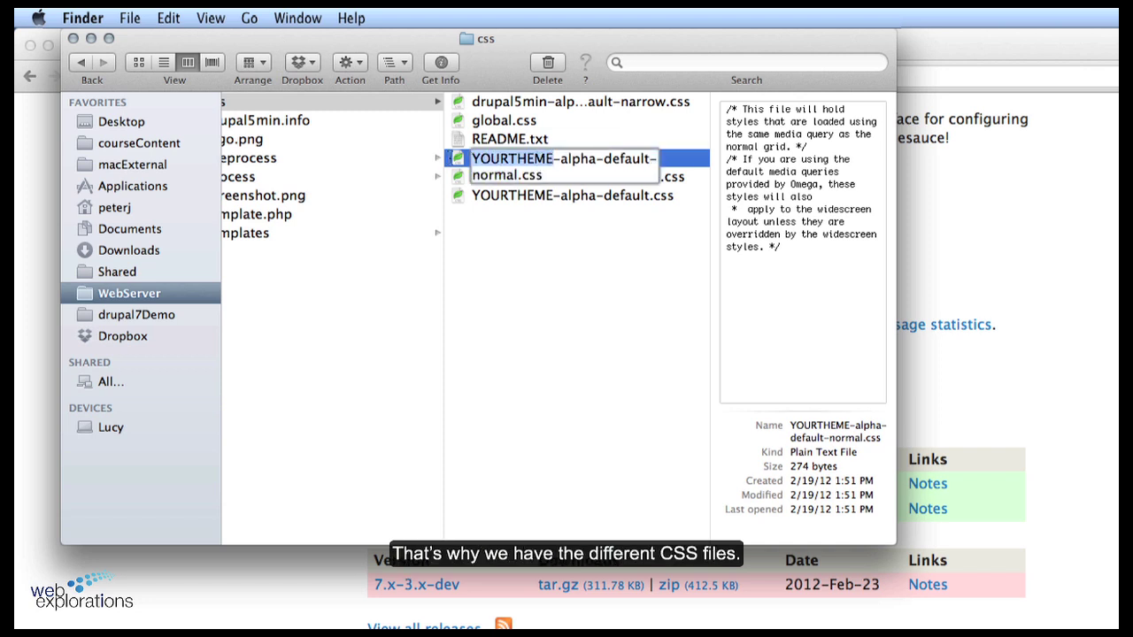
{"action": "type", "text": "drupal5min"}
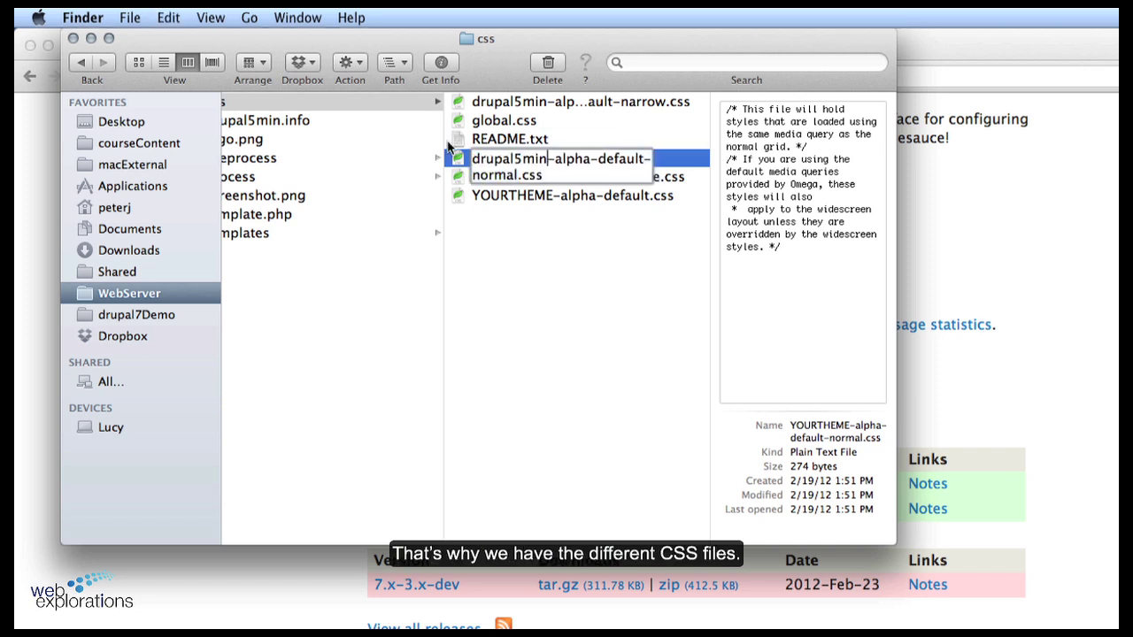
{"action": "left_click", "coordinate": [495, 196]}
{"action": "left_click", "coordinate": [495, 194]}
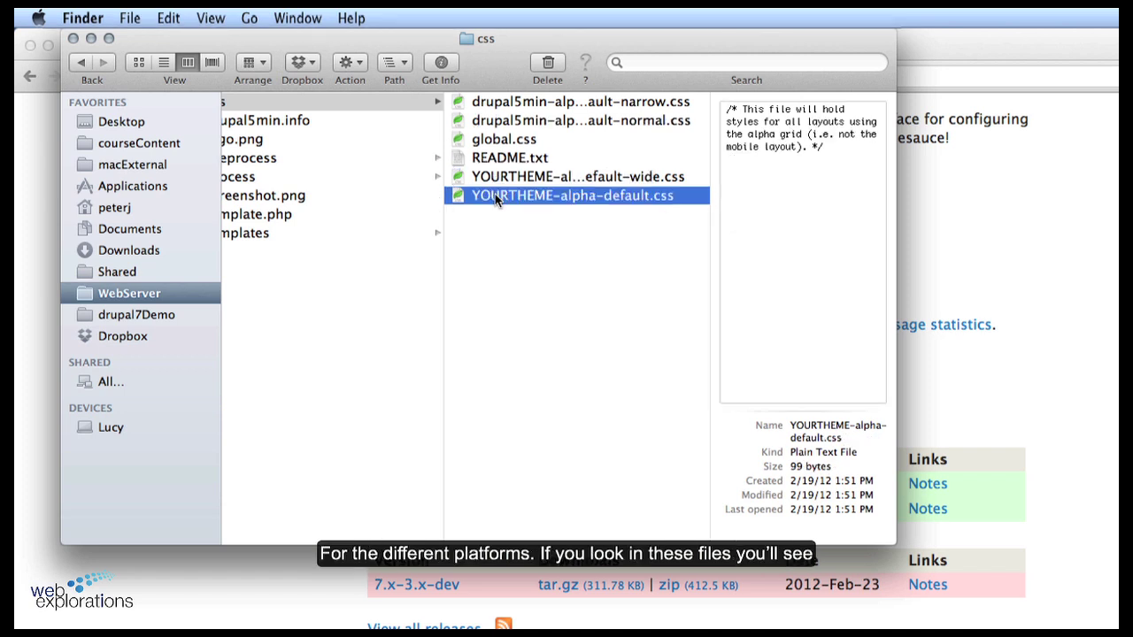
{"action": "left_click", "coordinate": [545, 195]}
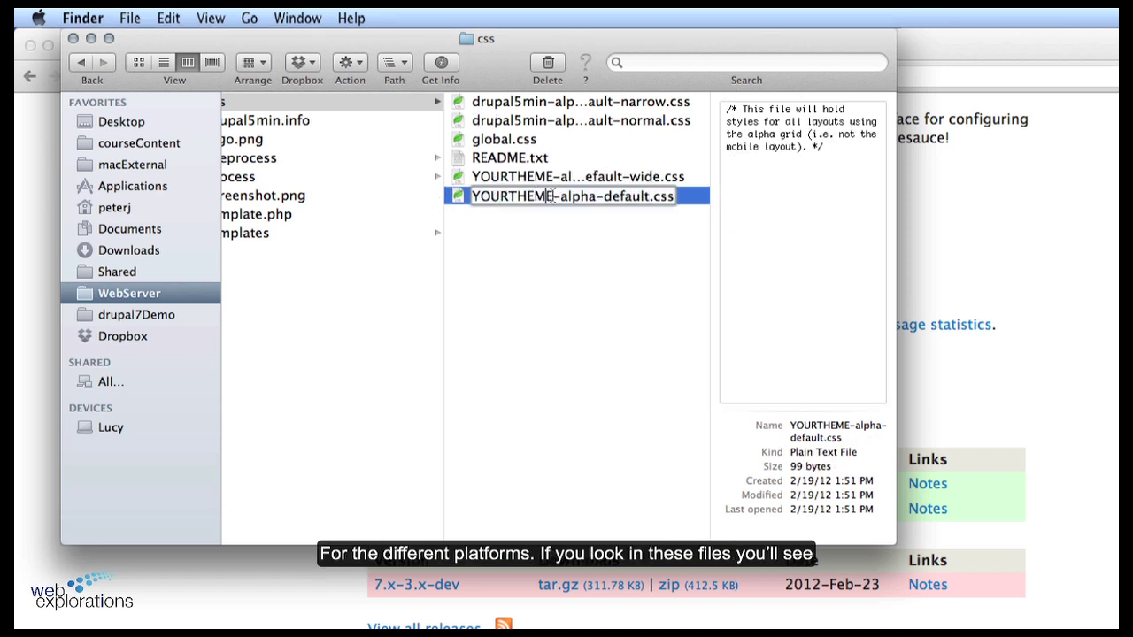
{"action": "double_click", "coordinate": [549, 195]}
{"action": "type", "text": "drupal5min"}
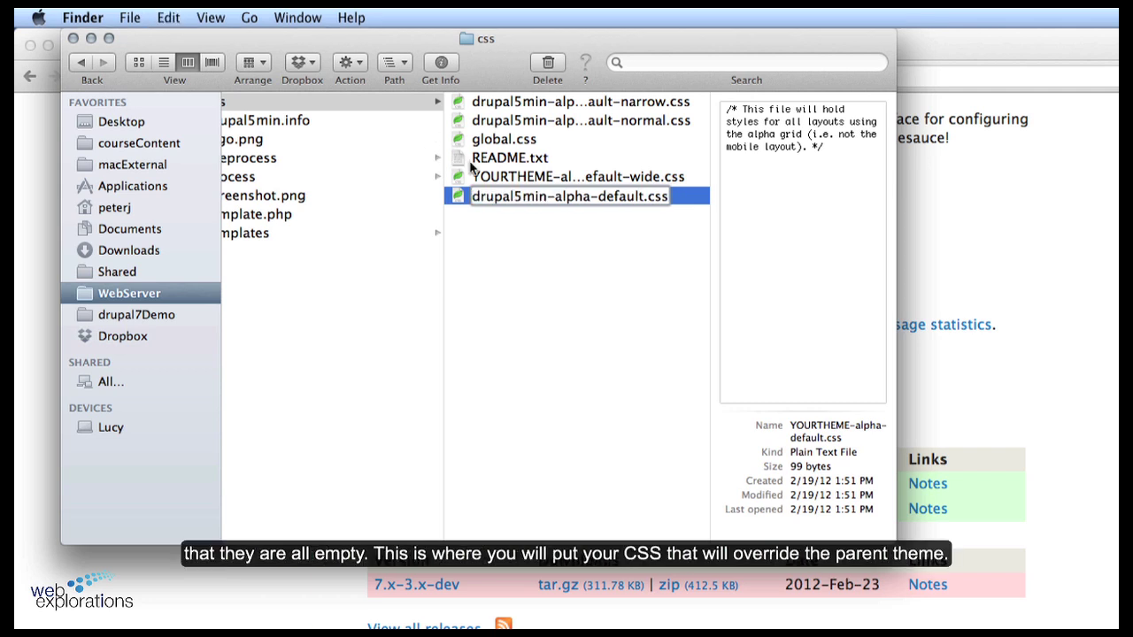
{"action": "left_click", "coordinate": [492, 176]}
{"action": "left_click", "coordinate": [492, 177]}
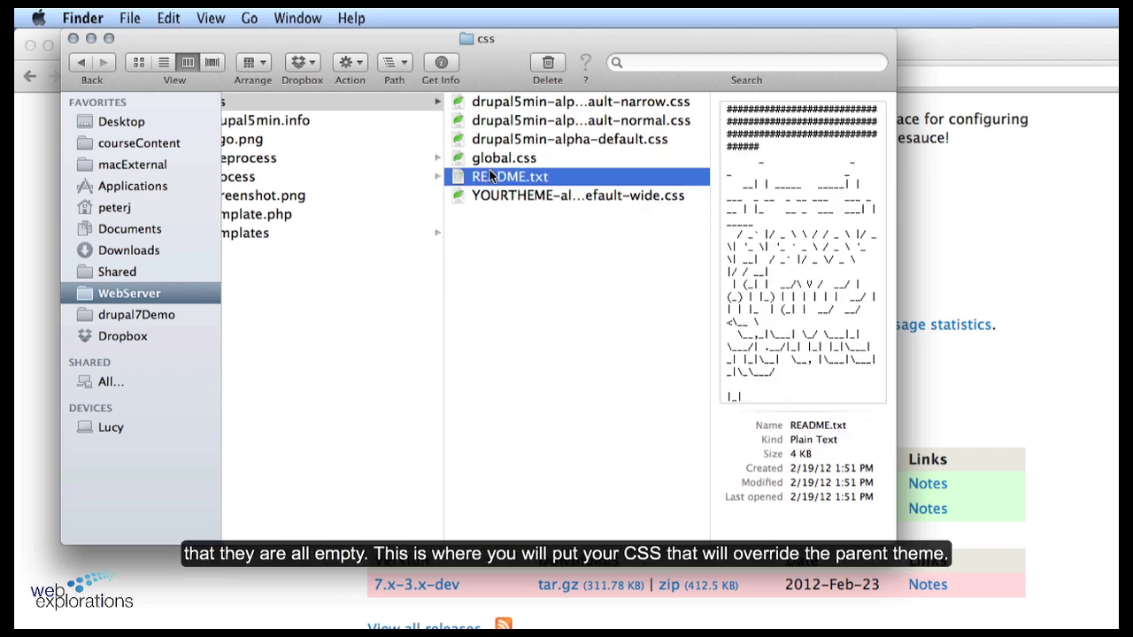
Rename the wide-layout stylesheet to use the drupal5min prefix
{"action": "left_click", "coordinate": [495, 196]}
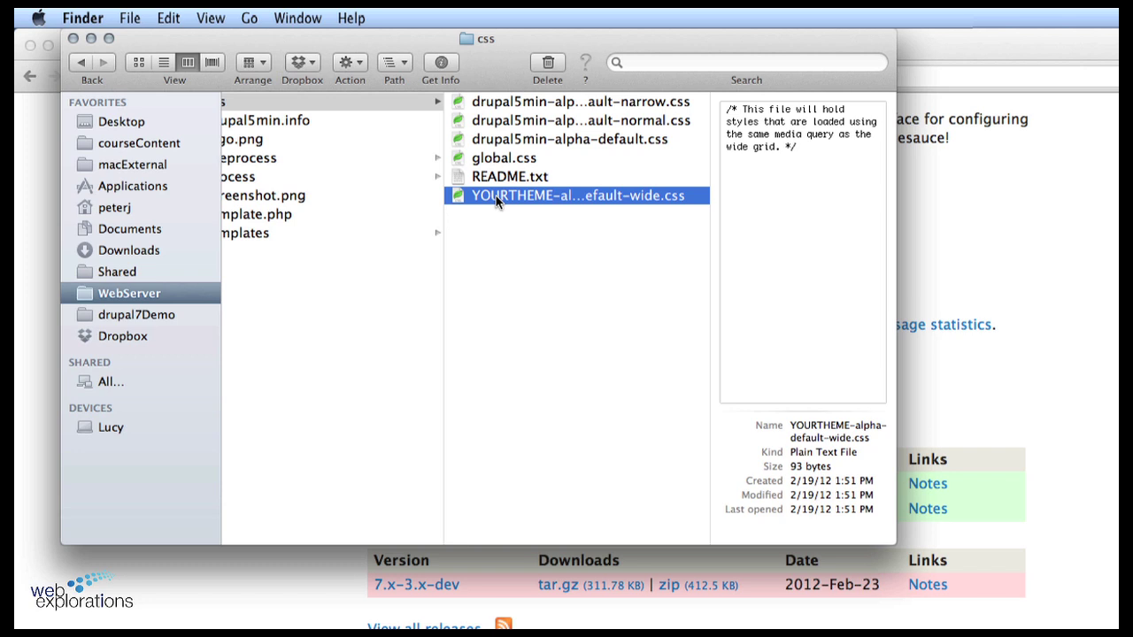
{"action": "key", "text": "Return"}
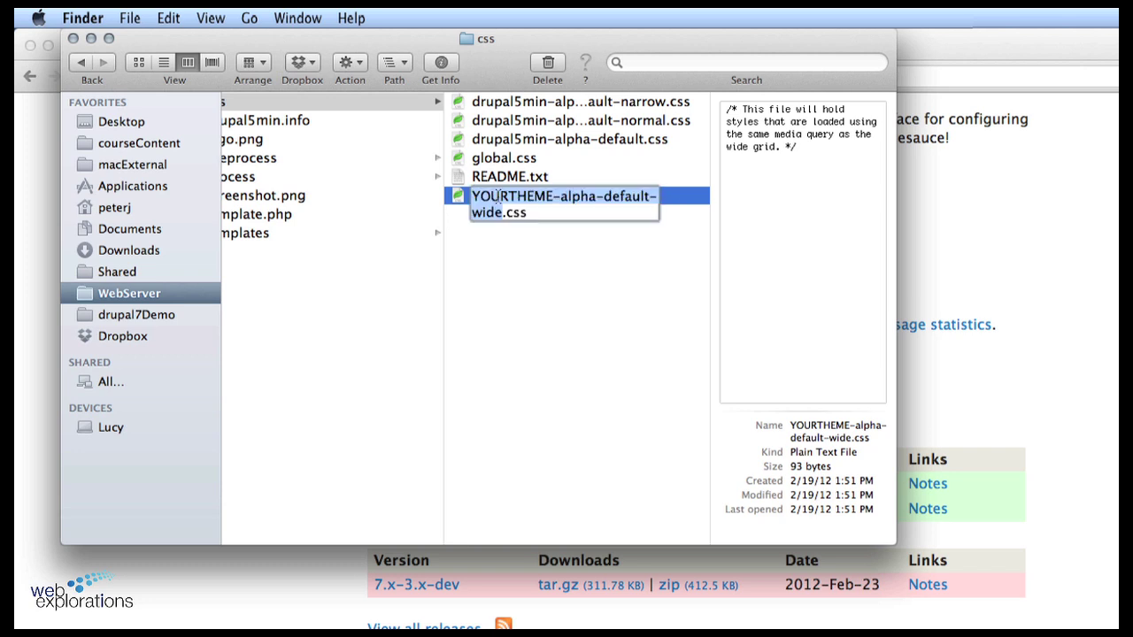
{"action": "left_click", "coordinate": [555, 197]}
{"action": "left_click_drag", "start_coordinate": [555, 196], "coordinate": [372, 192]}
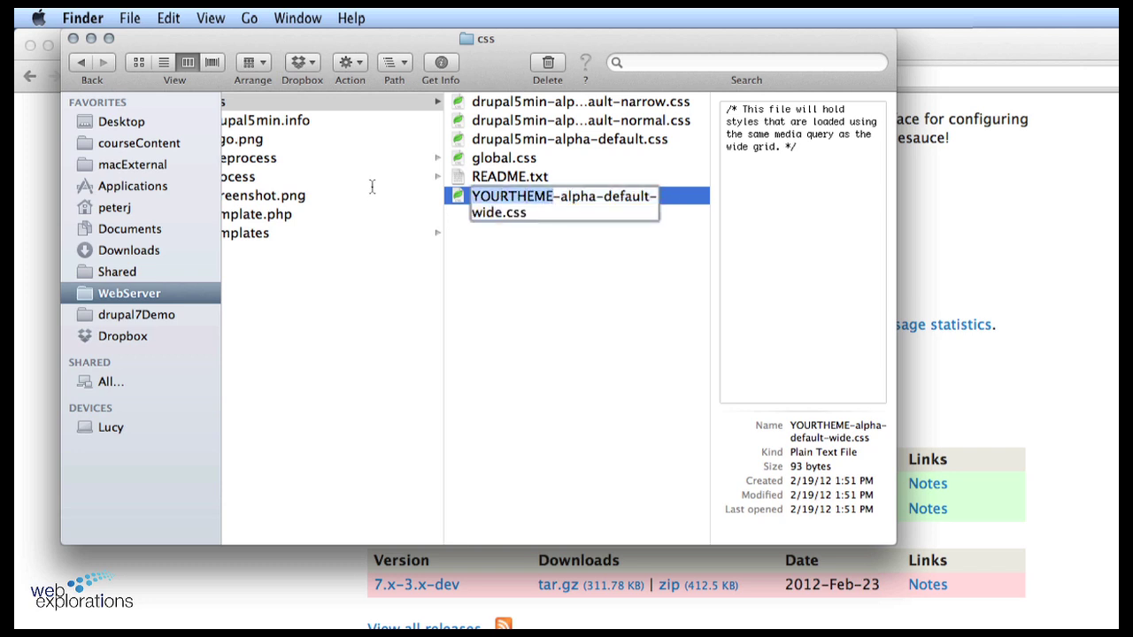
{"action": "type", "text": "drupal5min"}
{"action": "left_click", "coordinate": [500, 292]}
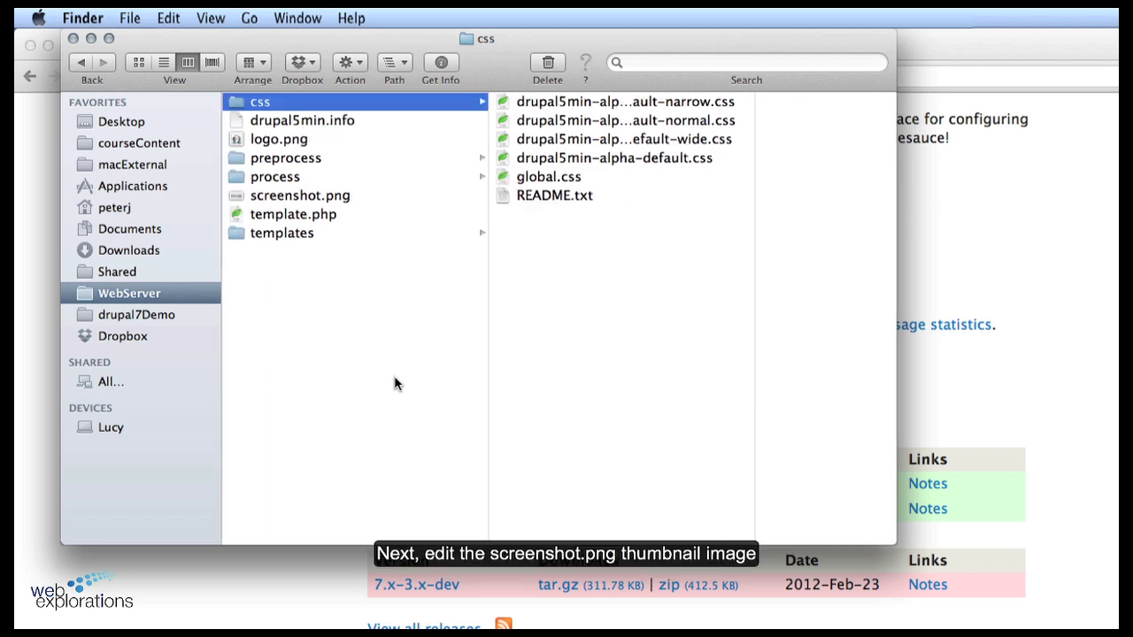
{"action": "left_click", "coordinate": [297, 195]}
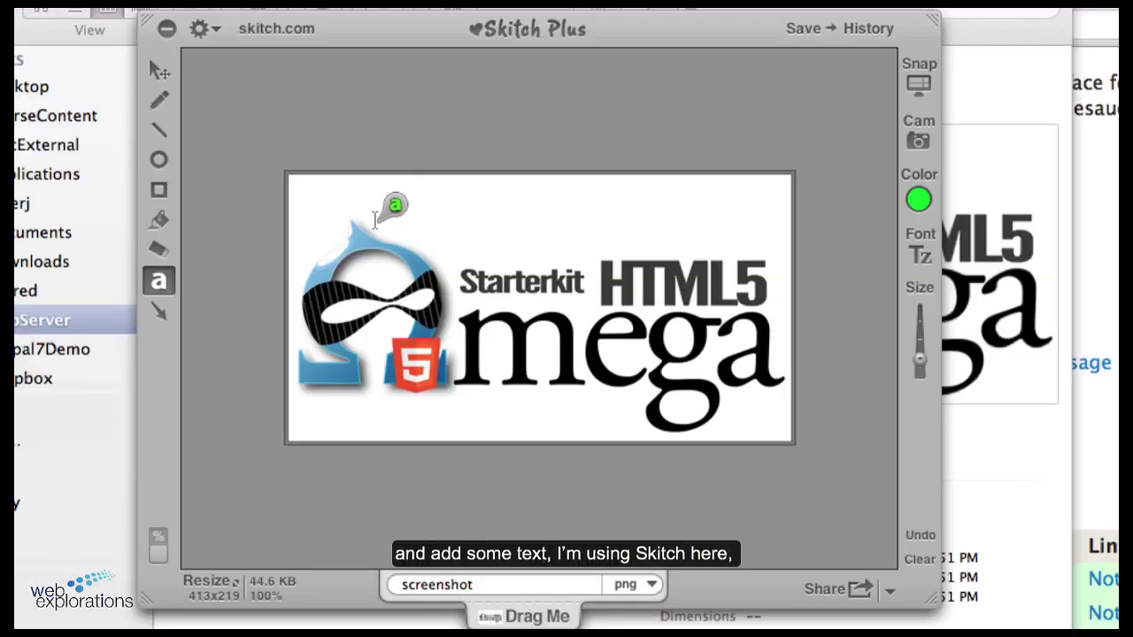
Add a 'drupal5min Theme' text caption to screenshot.png and adjust its size to fit
{"action": "left_click", "coordinate": [374, 220]}
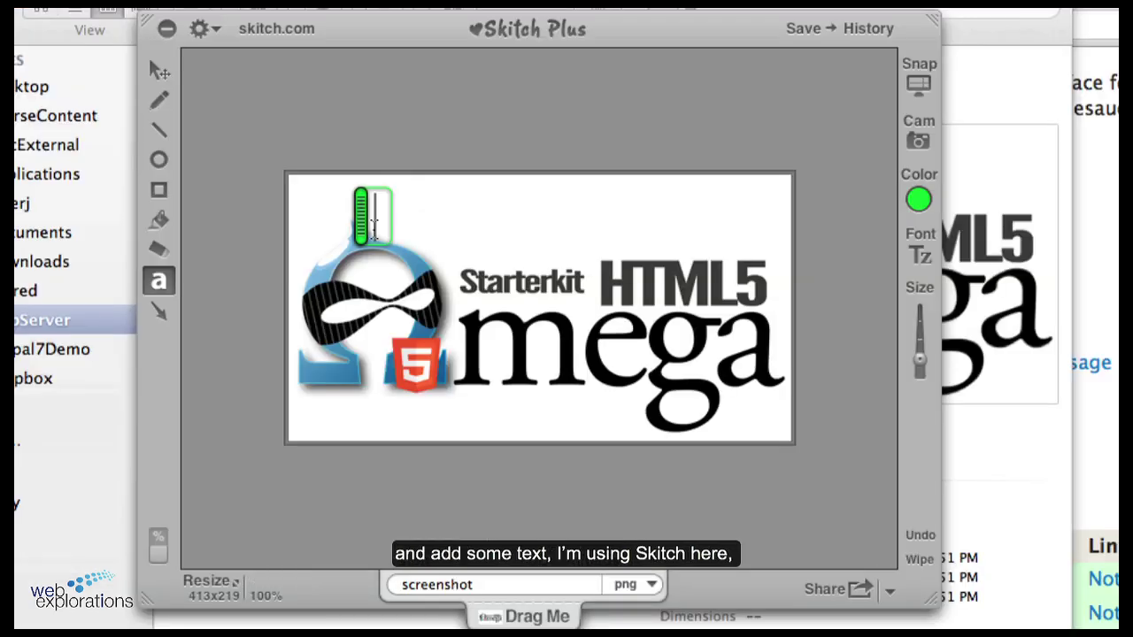
{"action": "type", "text": "drupal"}
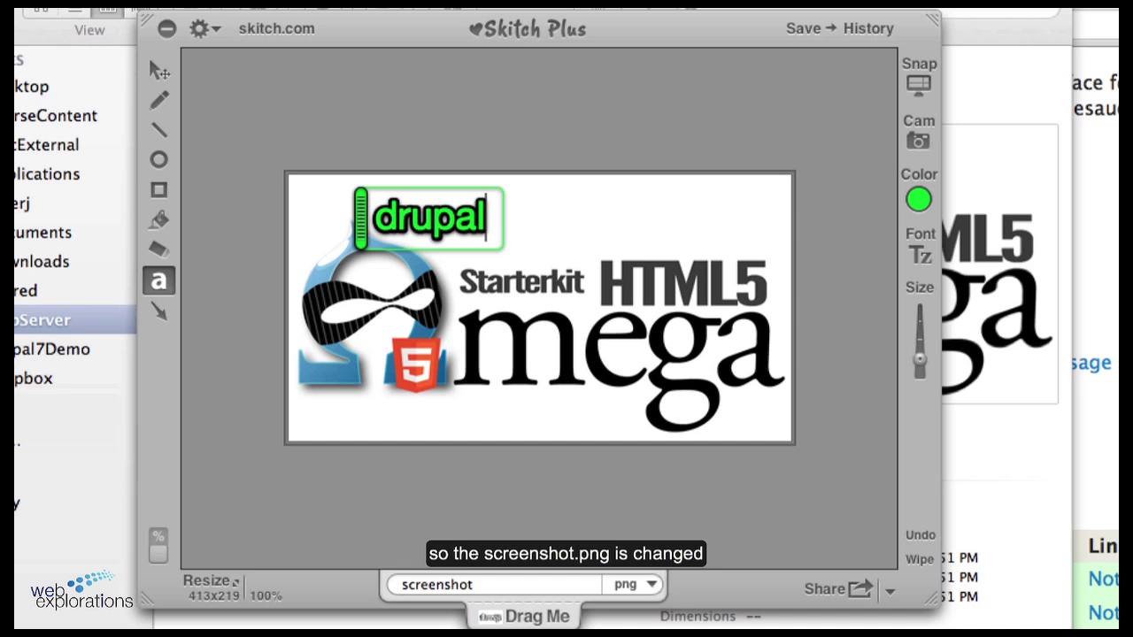
{"action": "type", "text": "5min T"}
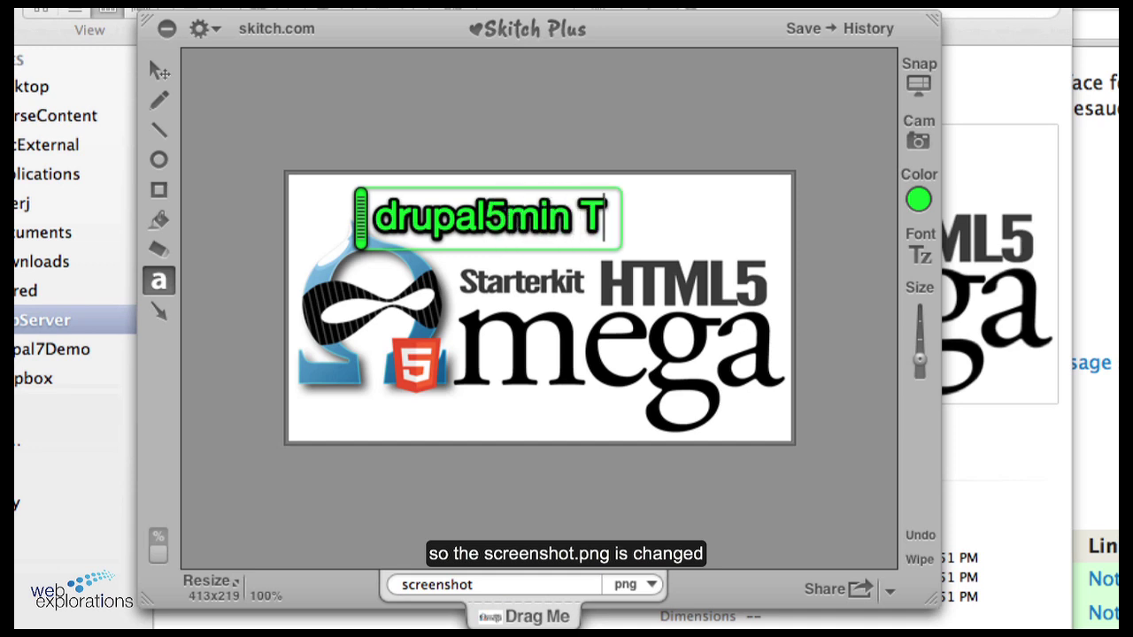
{"action": "type", "text": "heme"}
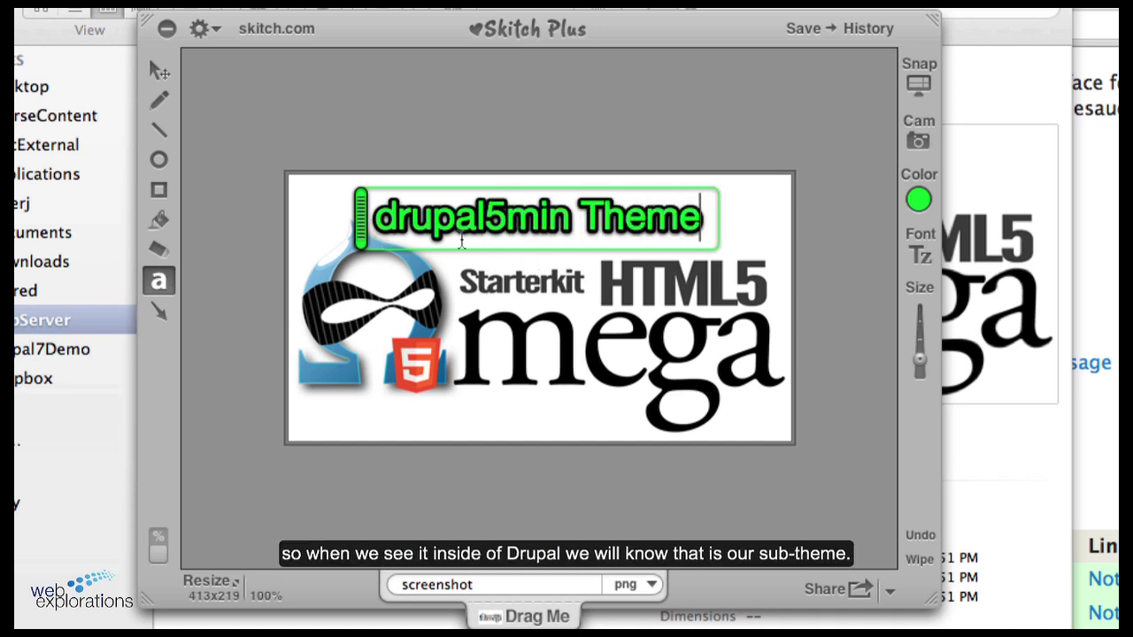
{"action": "left_click", "coordinate": [925, 375]}
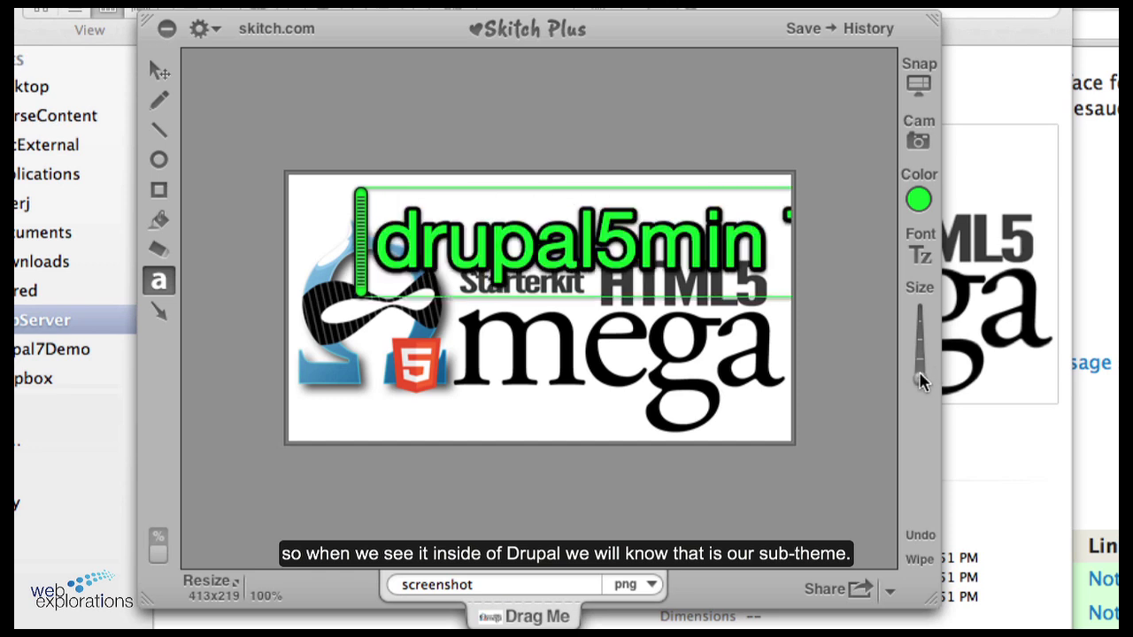
{"action": "left_click_drag", "start_coordinate": [919, 367], "coordinate": [919, 362]}
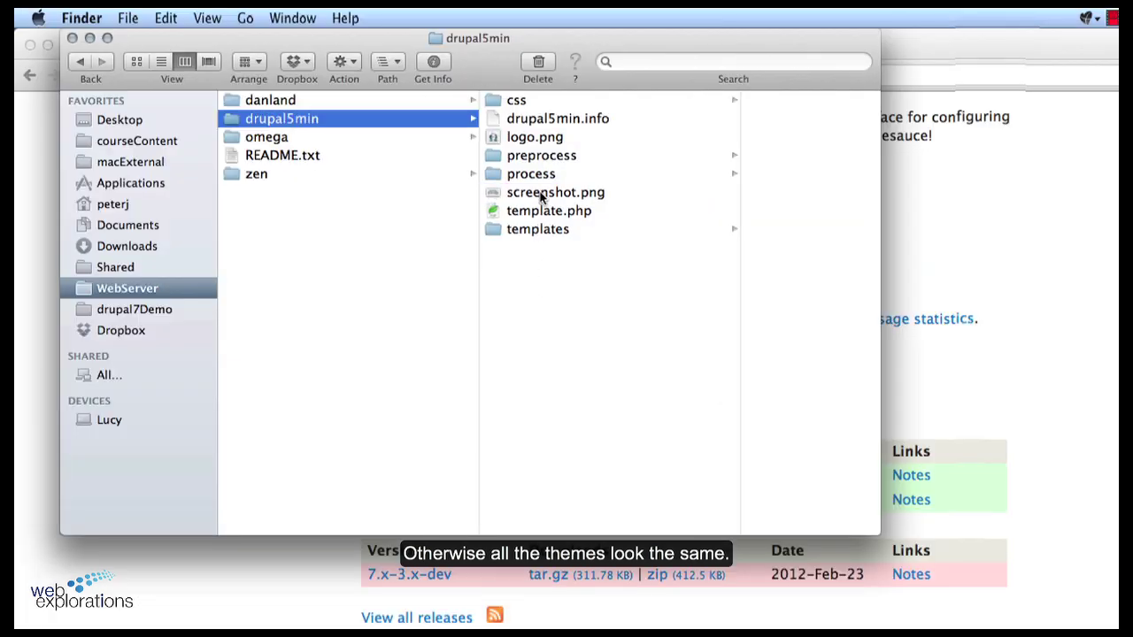
{"action": "left_click", "coordinate": [542, 193]}
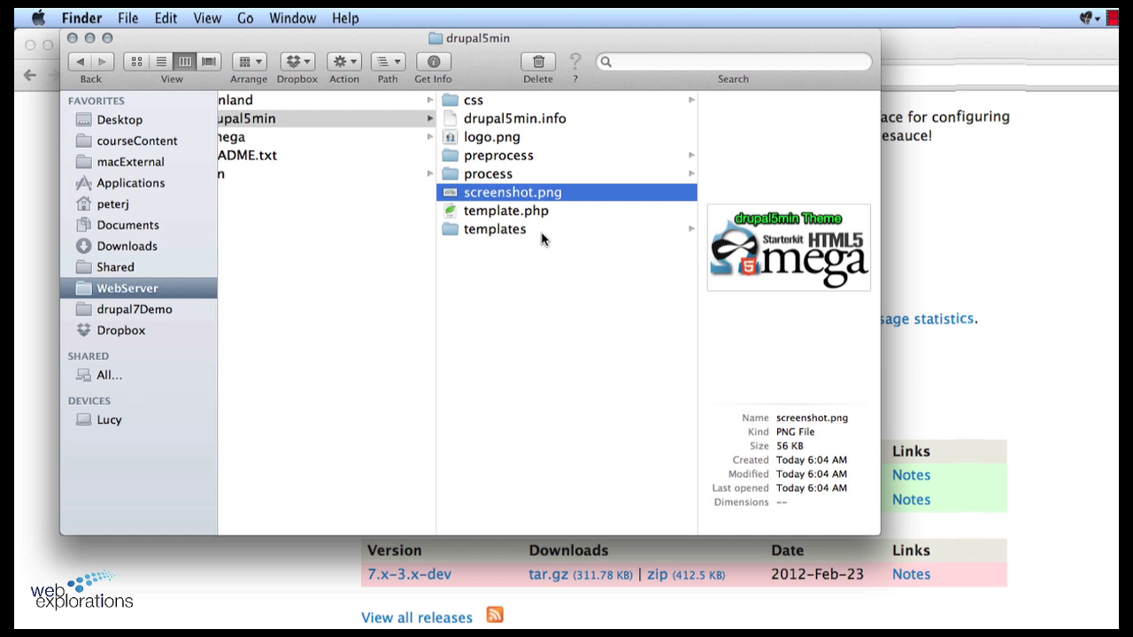
Open drupal5min.info with Coda.app
{"action": "left_click", "coordinate": [508, 120]}
{"action": "right_click", "coordinate": [508, 121]}
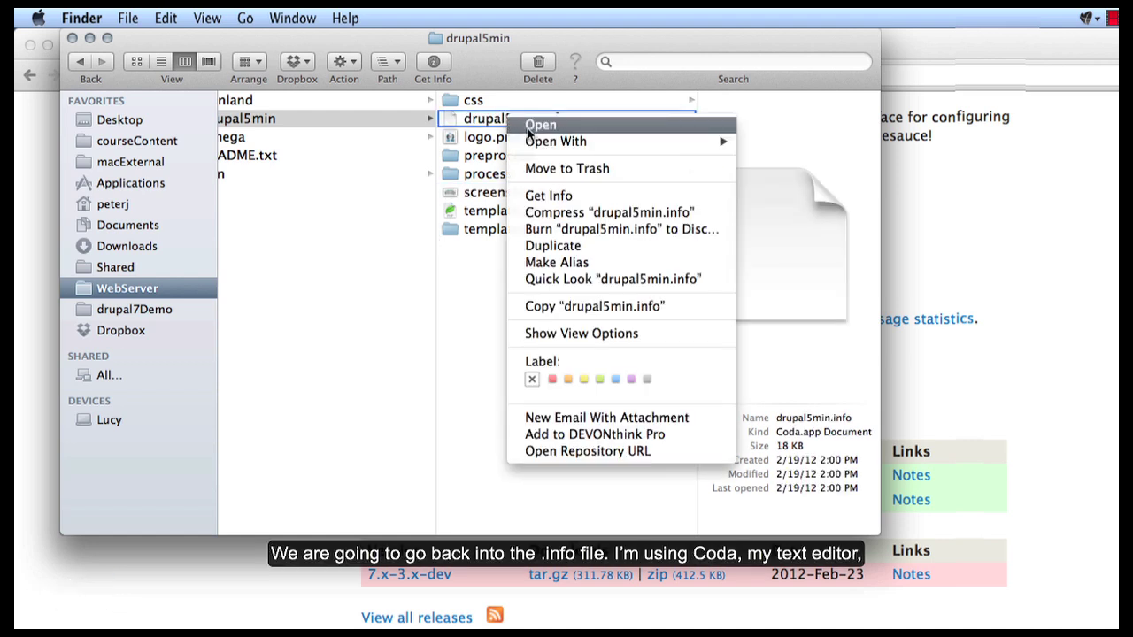
{"action": "mouse_move", "coordinate": [551, 143]}
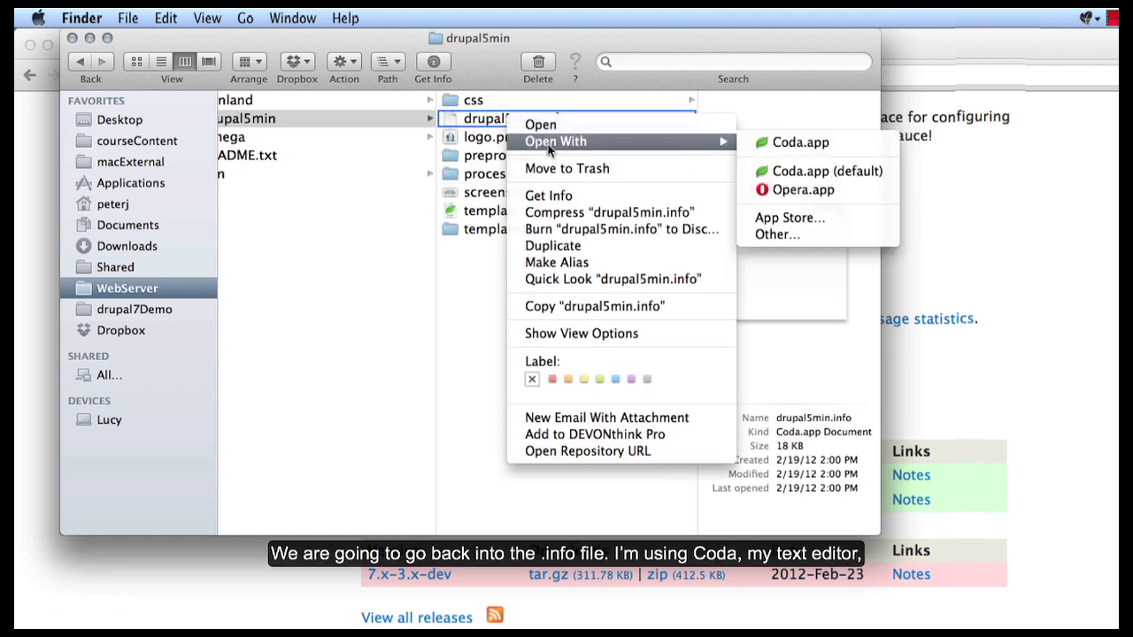
{"action": "left_click", "coordinate": [774, 139]}
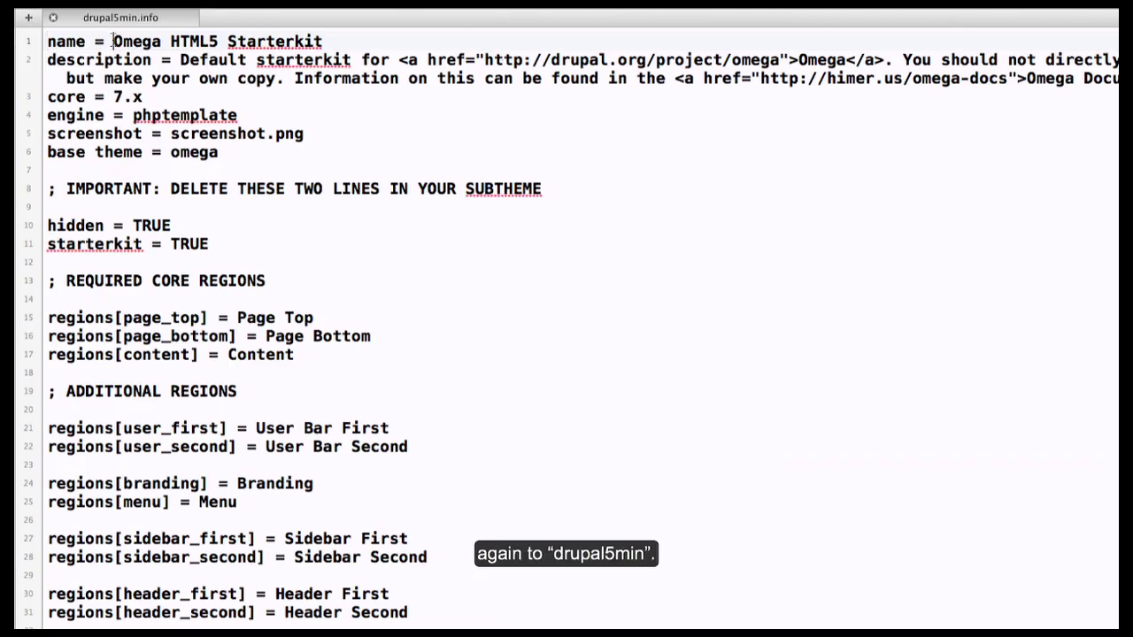
Set the name to drupal5min and start the description 'Demonstration drupal5min theme based on the Omega', deleting starterkit text
{"action": "left_click_drag", "start_coordinate": [113, 41], "coordinate": [320, 27]}
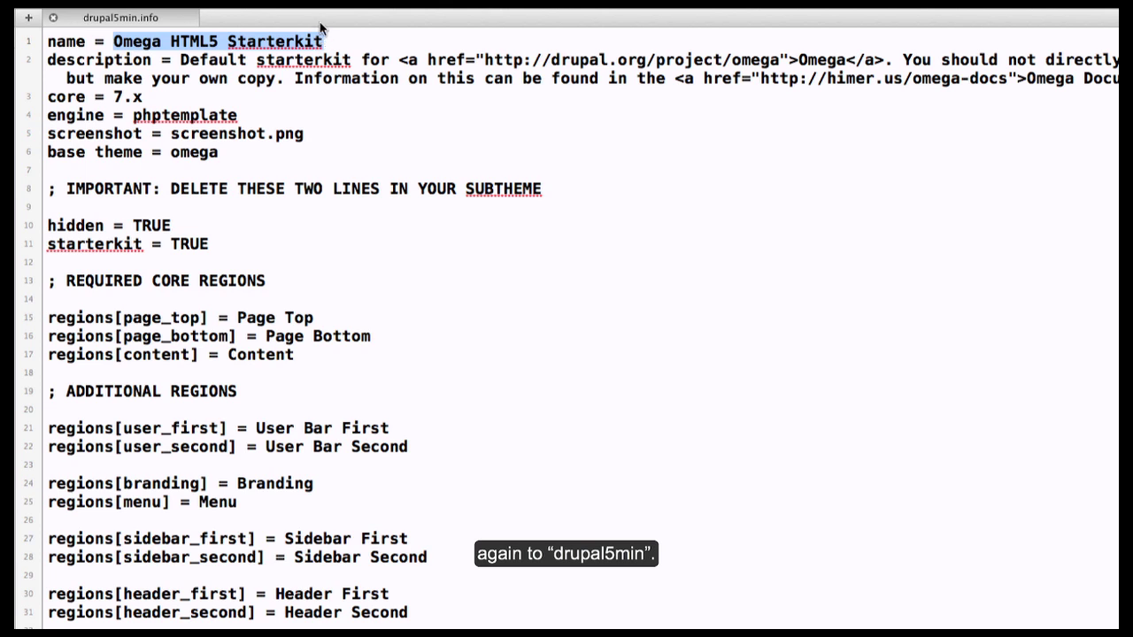
{"action": "type", "text": "drupal"}
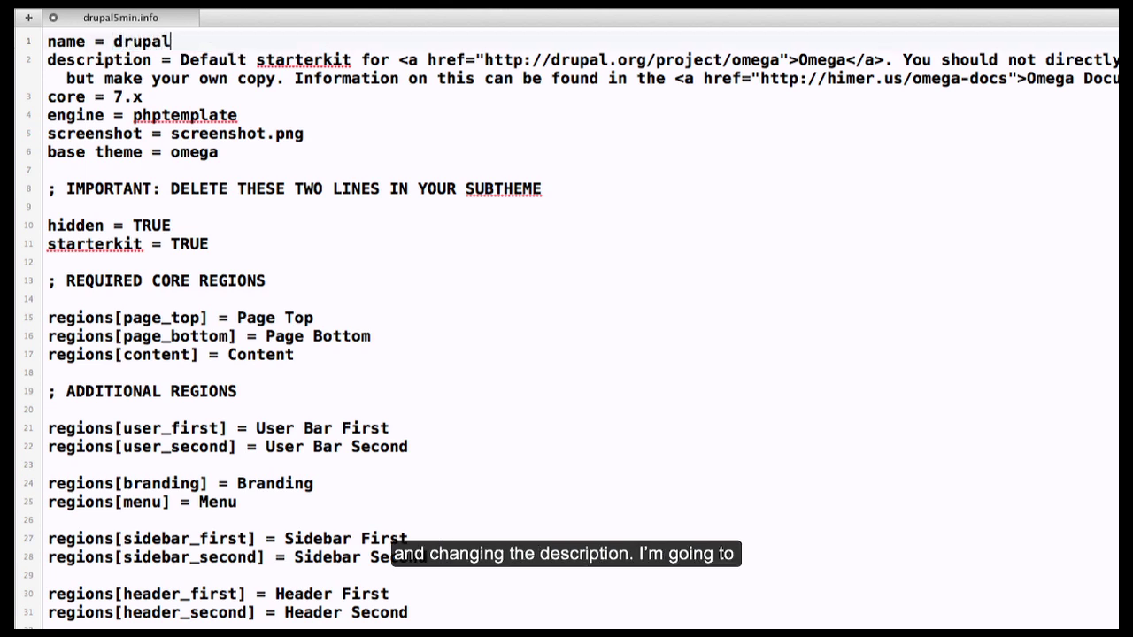
{"action": "type", "text": "5min"}
{"action": "left_click", "coordinate": [179, 60]}
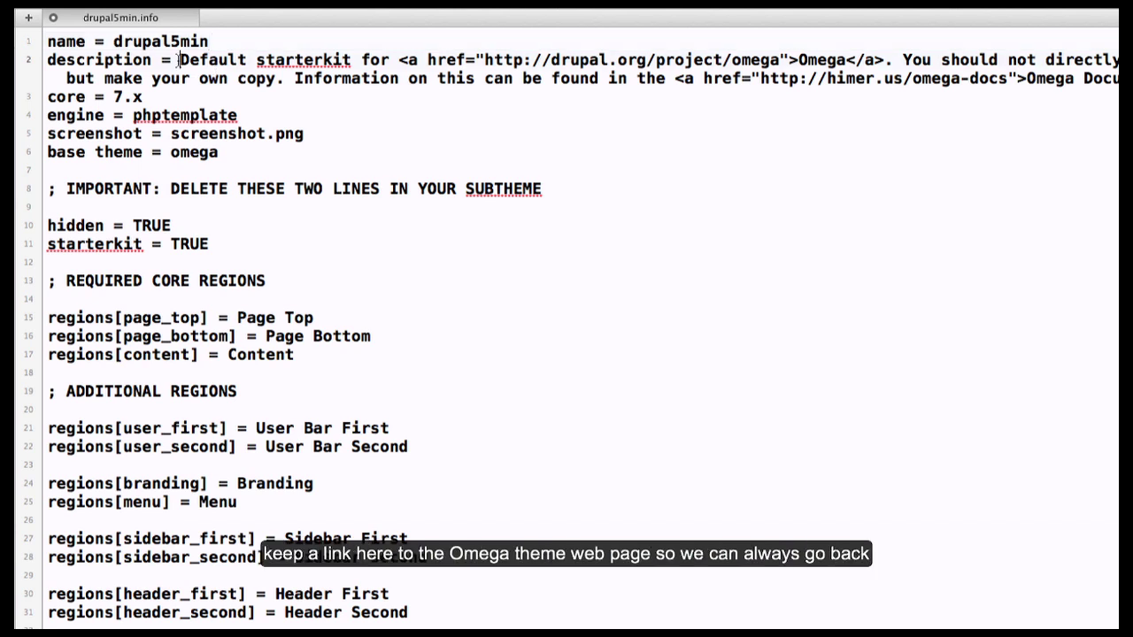
{"action": "type", "text": "Demonos"}
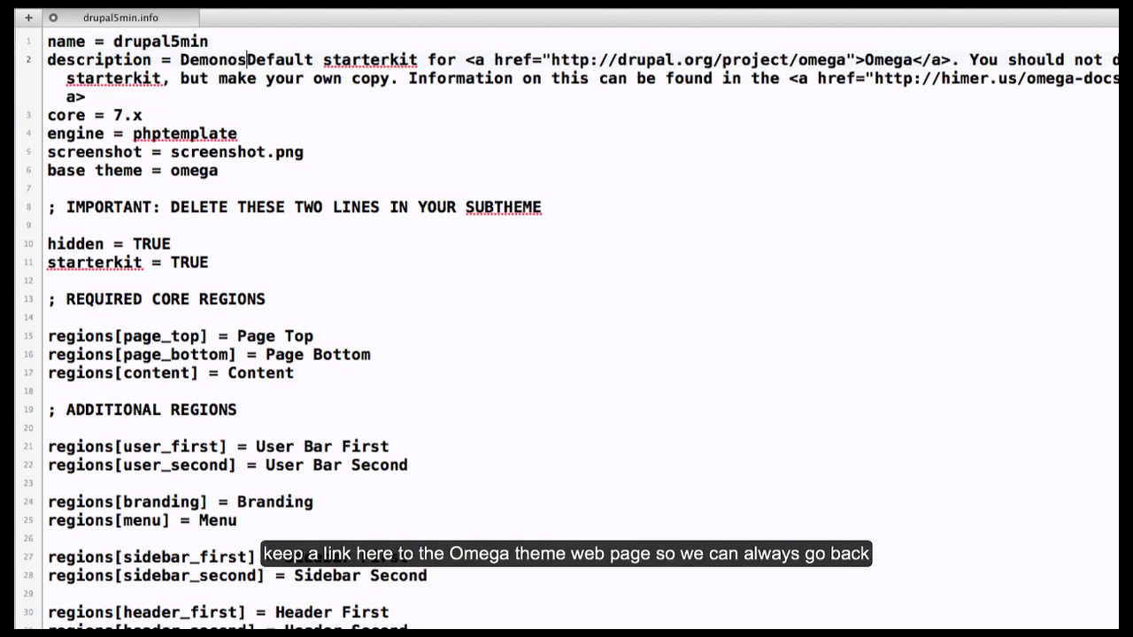
{"action": "key", "text": "BackSpace"}
{"action": "key", "text": "BackSpace"}
{"action": "type", "text": "stration drupa"}
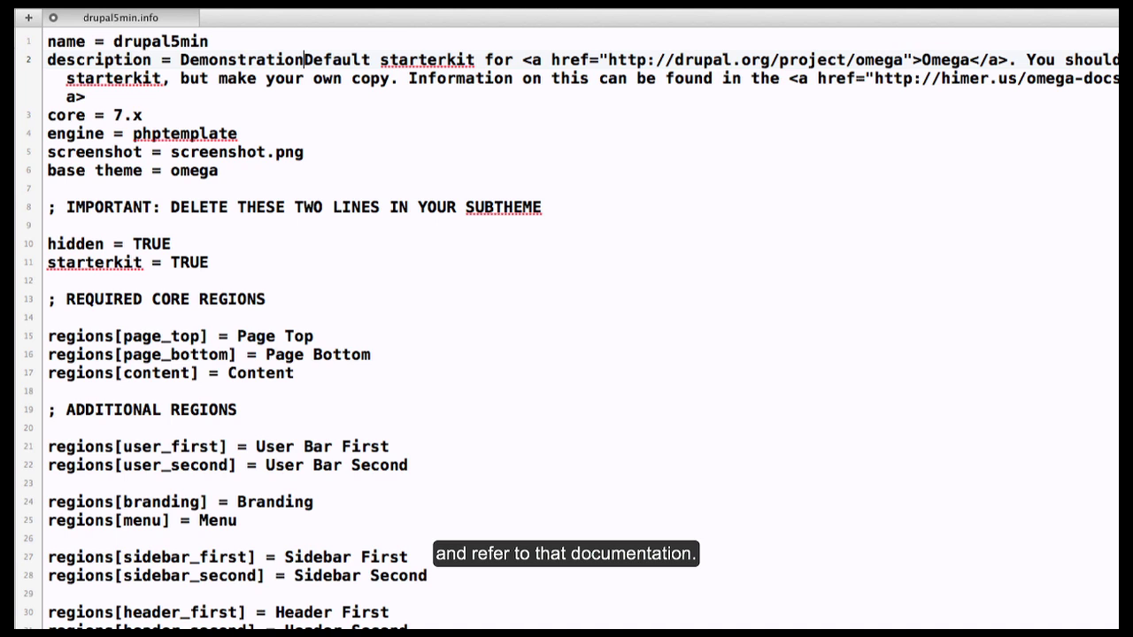
{"action": "type", "text": "l5min theme based on the Omega"}
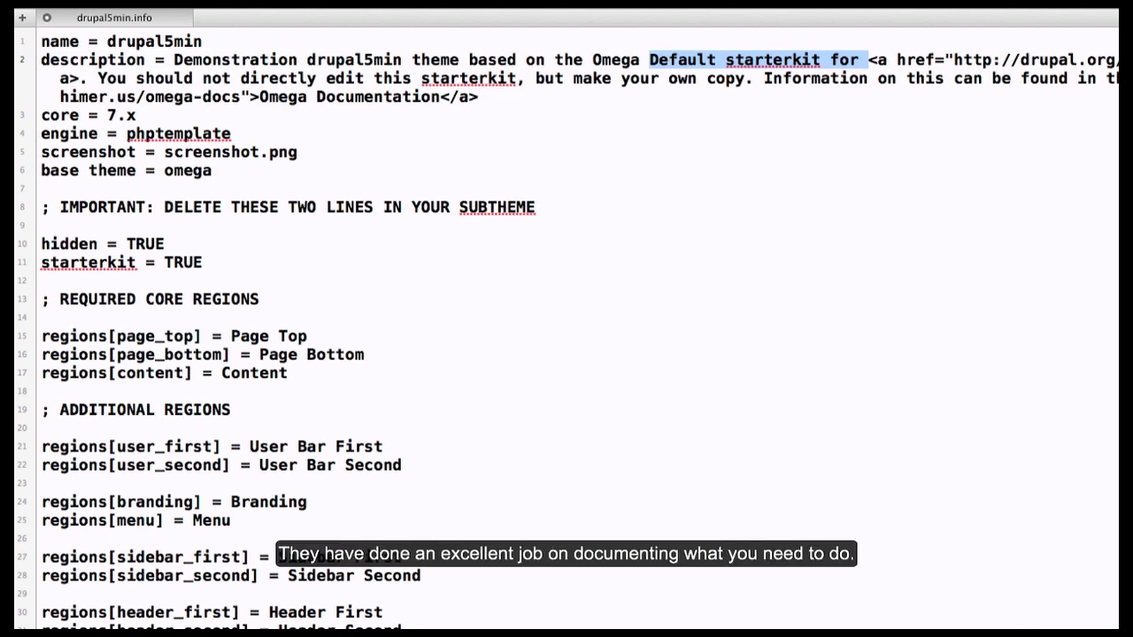
{"action": "key", "text": "shift+Right"}
{"action": "key", "text": "shift+Right"}
{"action": "key", "text": "shift+Right"}
{"action": "key", "text": "shift+Right"}
{"action": "key", "text": "shift+Right"}
{"action": "key", "text": "shift+Right"}
{"action": "key", "text": "shift+Right"}
{"action": "key", "text": "shift+Right"}
{"action": "key", "text": "shift+Right"}
{"action": "key", "text": "shift+Right"}
{"action": "key", "text": "shift+Right"}
{"action": "key", "text": "shift+Right"}
{"action": "key", "text": "shift+Right"}
{"action": "key", "text": "shift+Right"}
{"action": "key", "text": "shift+Right"}
{"action": "key", "text": "shift+Right"}
{"action": "key", "text": "shift+Right"}
{"action": "key", "text": "shift+Right"}
{"action": "key", "text": "shift+Right"}
{"action": "key", "text": "shift+Right"}
{"action": "key", "text": "shift+Right"}
{"action": "key", "text": "shift+Right"}
{"action": "key", "text": "shift+Right"}
{"action": "key", "text": "shift+Right"}
{"action": "key", "text": "shift+Right"}
{"action": "key", "text": "shift+Right"}
{"action": "key", "text": "shift+Right"}
{"action": "key", "text": "shift+Right"}
{"action": "key", "text": "shift+Right"}
{"action": "key", "text": "shift+Right"}
{"action": "key", "text": "shift+Right"}
{"action": "key", "text": "shift+Right"}
{"action": "key", "text": "shift+Right"}
{"action": "key", "text": "shift+Right"}
{"action": "key", "text": "shift+Right"}
{"action": "key", "text": "shift+Right"}
{"action": "key", "text": "shift+Right"}
{"action": "key", "text": "shift+Right"}
{"action": "key", "text": "shift+Right"}
{"action": "key", "text": "shift+Right"}
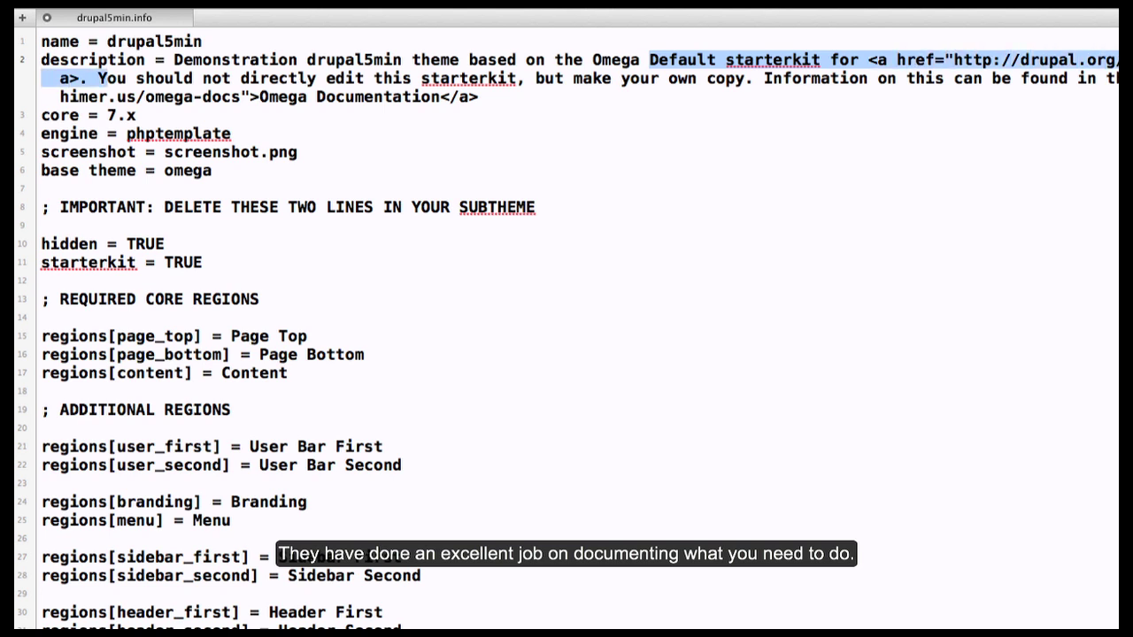
{"action": "key", "text": "shift+Right"}
{"action": "key", "text": "shift+Right"}
{"action": "key", "text": "shift+Right"}
{"action": "key", "text": "shift+Right"}
{"action": "key", "text": "shift+Right"}
{"action": "key", "text": "shift+Right"}
{"action": "key", "text": "shift+Right"}
{"action": "key", "text": "shift+Right"}
{"action": "key", "text": "shift+Right"}
{"action": "key", "text": "shift+Right"}
{"action": "key", "text": "shift+Right"}
{"action": "key", "text": "shift+Right"}
{"action": "key", "text": "shift+Right"}
{"action": "key", "text": "shift+Right"}
{"action": "key", "text": "shift+Right"}
{"action": "key", "text": "shift+Right"}
{"action": "key", "text": "shift+Right"}
{"action": "key", "text": "shift+Right"}
{"action": "key", "text": "shift+Right"}
{"action": "key", "text": "shift+Right"}
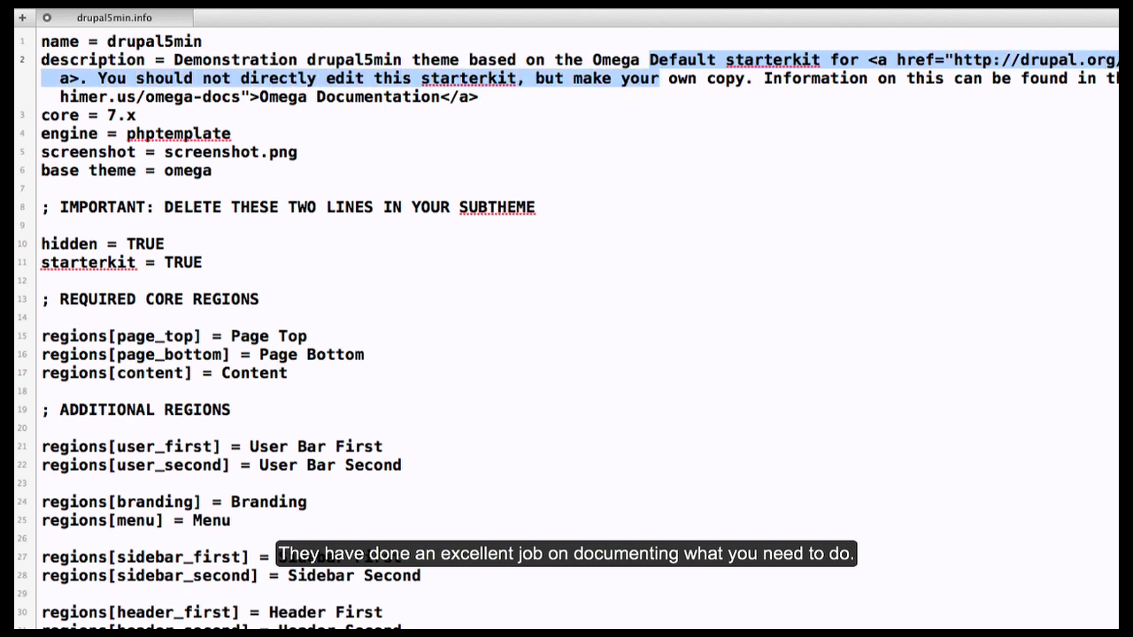
{"action": "key", "text": "shift+Left"}
{"action": "key", "text": "BackSpace"}
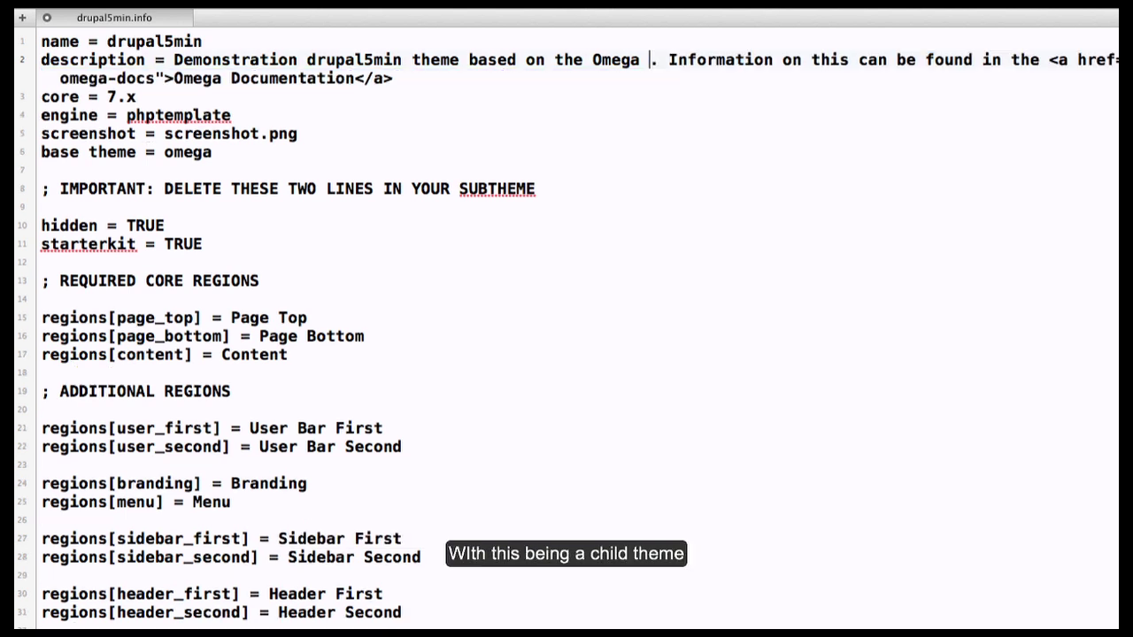
Remove the space before the period and delete the warning comment plus hidden and starterkit lines
{"action": "key", "text": "BackSpace"}
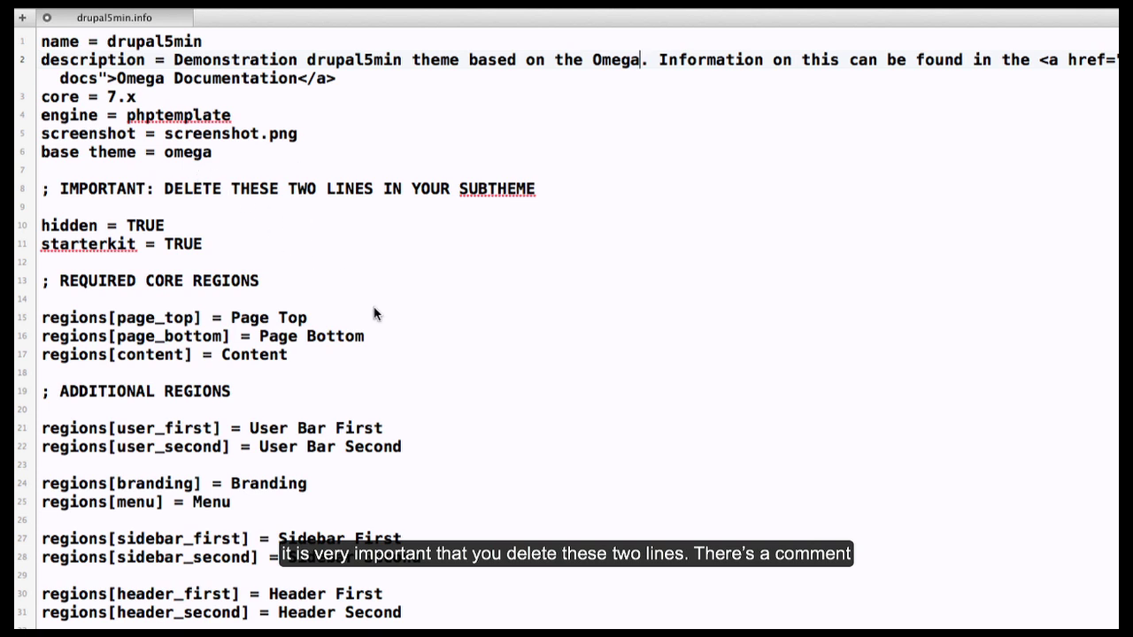
{"action": "scroll", "coordinate": [376, 309], "scroll_direction": "down", "scroll_amount": 1}
{"action": "left_click_drag", "start_coordinate": [18, 173], "coordinate": [15, 241]}
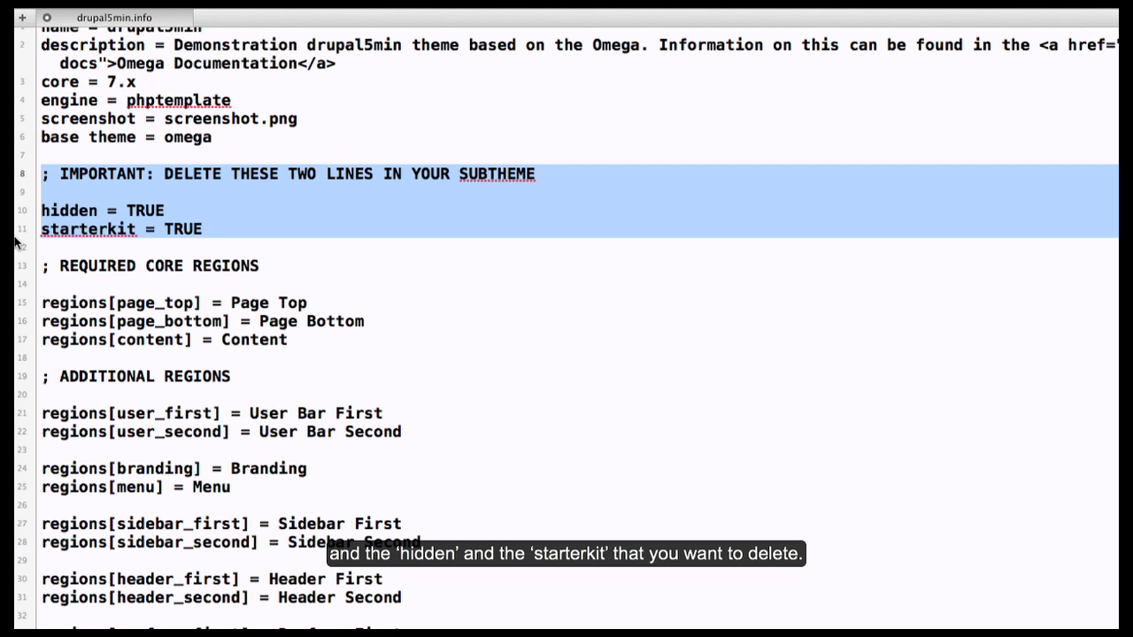
{"action": "key", "text": "BackSpace"}
{"action": "key", "text": "BackSpace"}
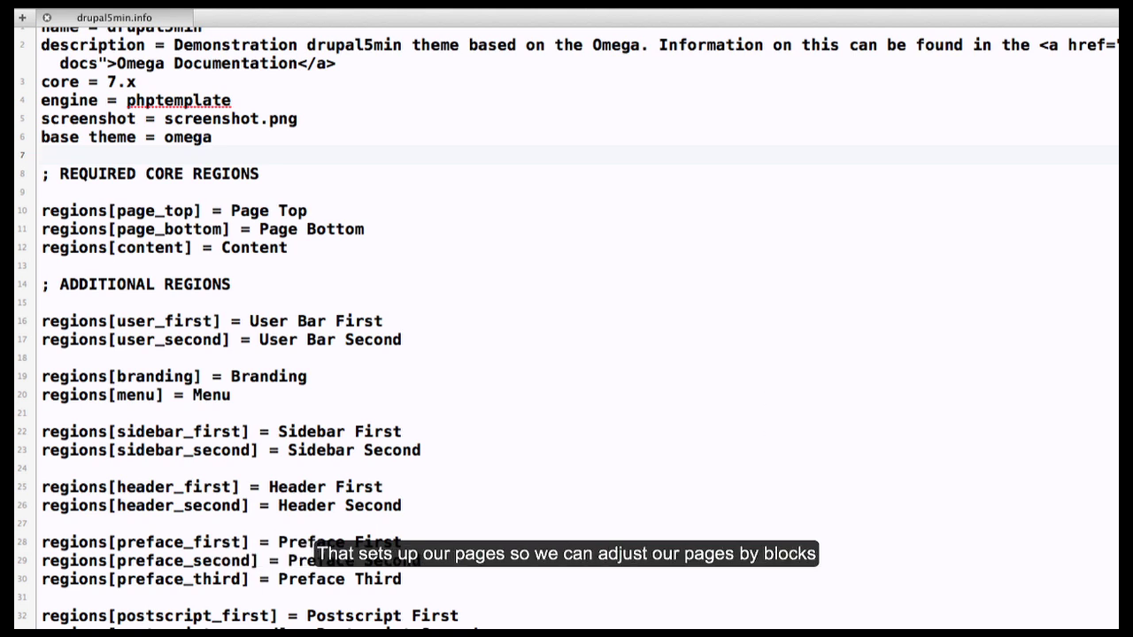
{"action": "scroll", "coordinate": [542, 448], "scroll_direction": "up", "scroll_amount": 1}
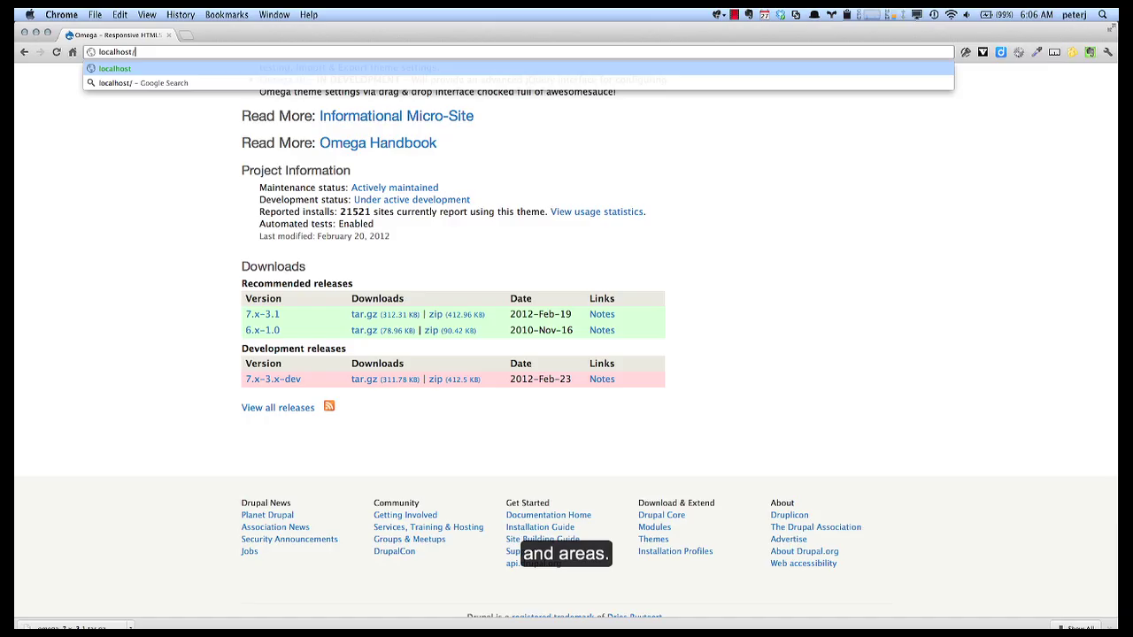
Load localhost/drupal5min in Chrome
{"action": "type", "text": "drupalmin"}
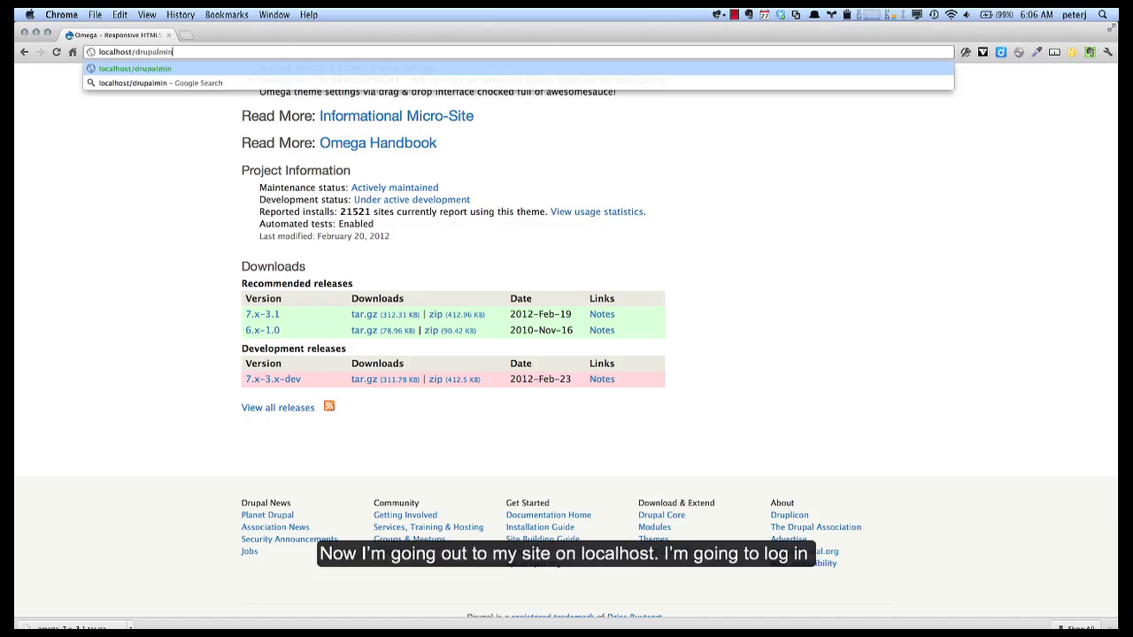
{"action": "key", "text": "BackSpace"}
{"action": "key", "text": "BackSpace"}
{"action": "type", "text": "5min"}
{"action": "key", "text": "Return"}
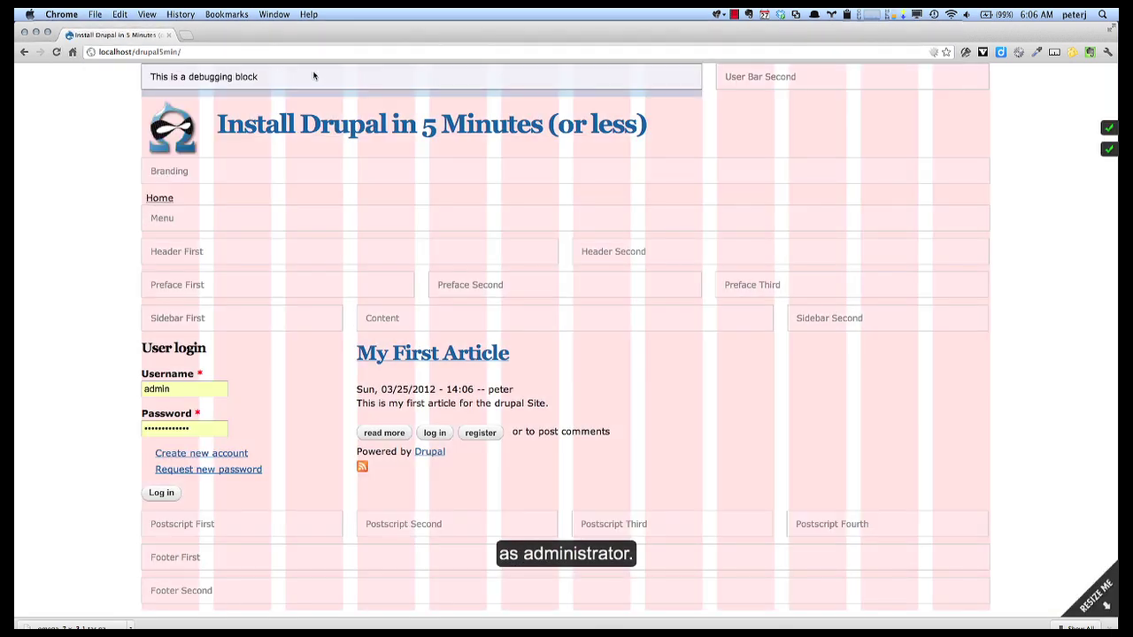
Log in through the User login block with the administrator's username and password
{"action": "left_click_drag", "start_coordinate": [314, 76], "coordinate": [303, 346]}
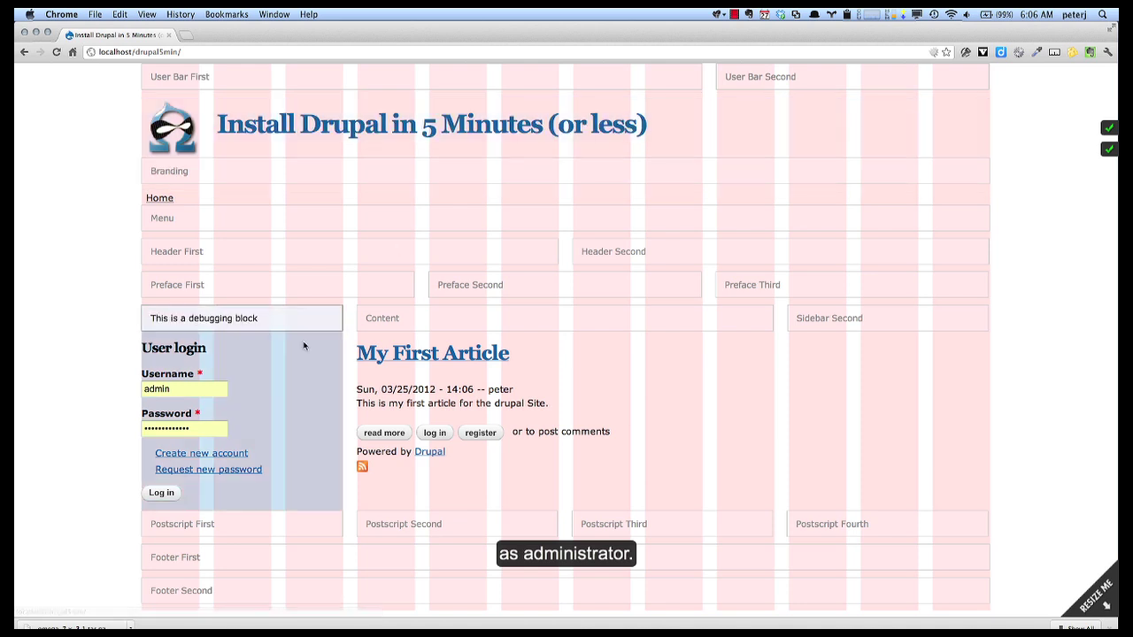
{"action": "left_click", "coordinate": [184, 392]}
{"action": "key", "text": "BackSpace"}
{"action": "key", "text": "BackSpace"}
{"action": "key", "text": "BackSpace"}
{"action": "key", "text": "BackSpace"}
{"action": "key", "text": "BackSpace"}
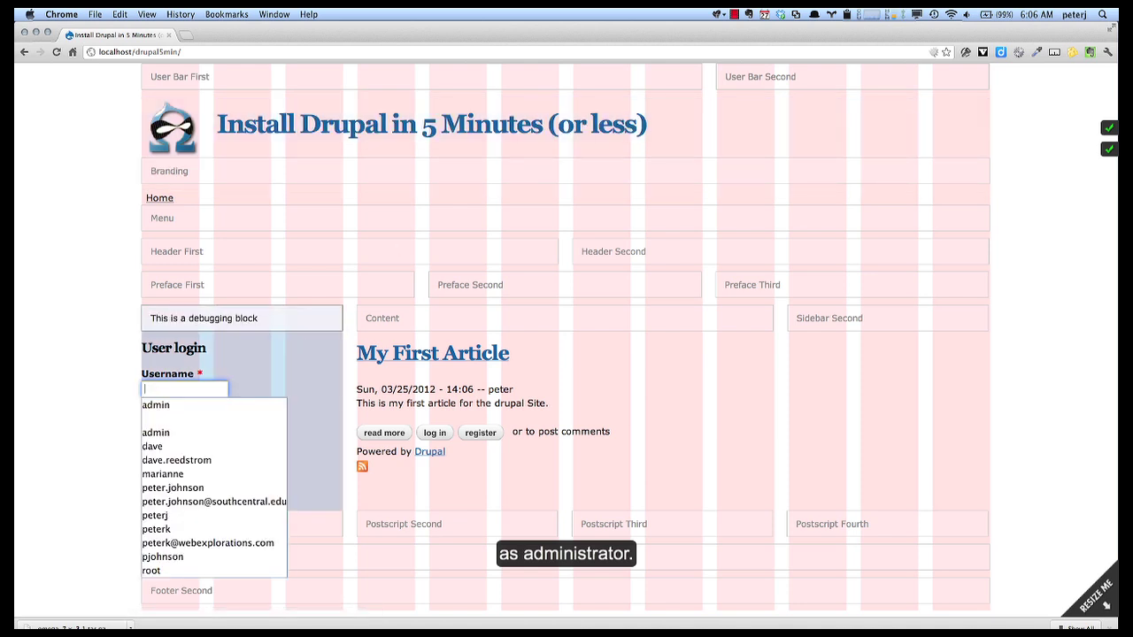
{"action": "type", "text": "peter"}
{"action": "key", "text": "Tab"}
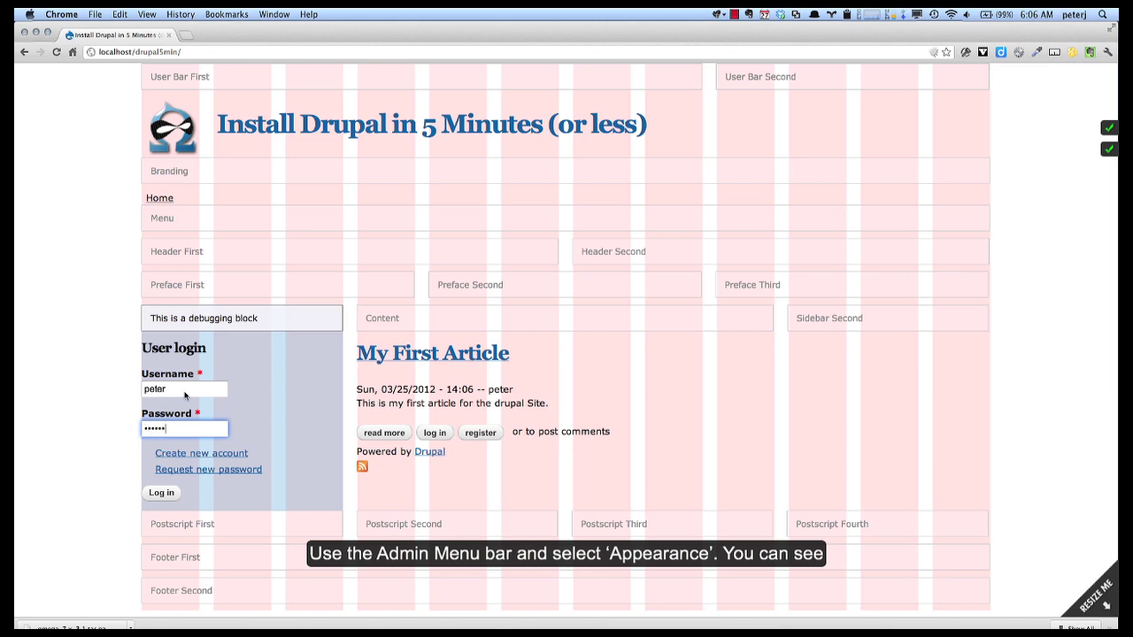
{"action": "left_click", "coordinate": [172, 493]}
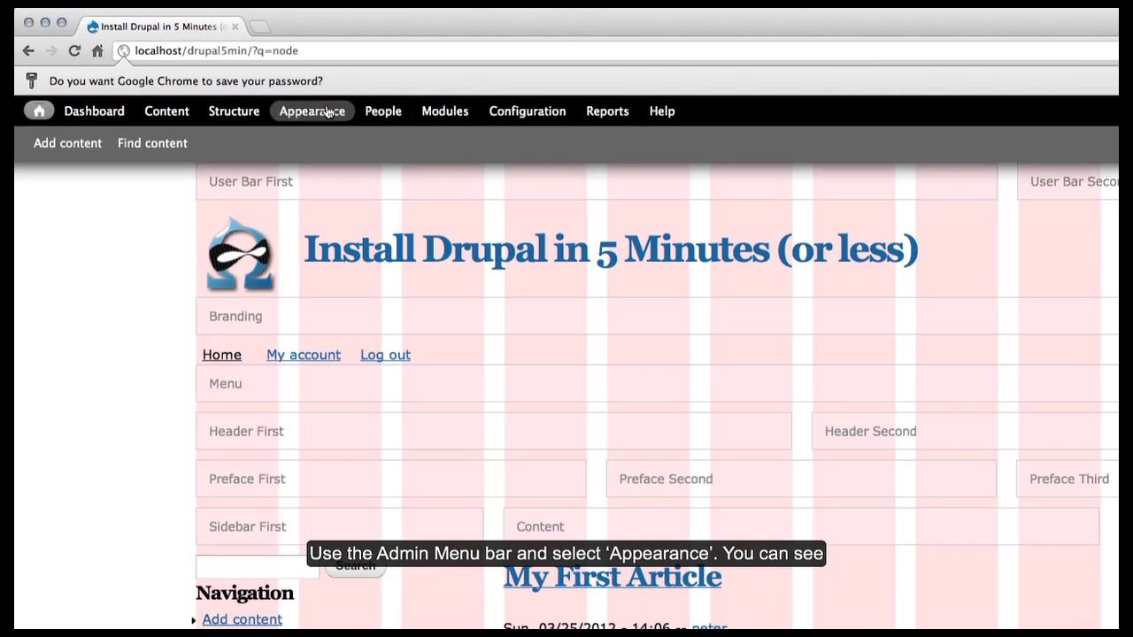
Open the drupal5min theme settings and review its header, content and unassigned zones and regions
{"action": "left_click", "coordinate": [327, 111]}
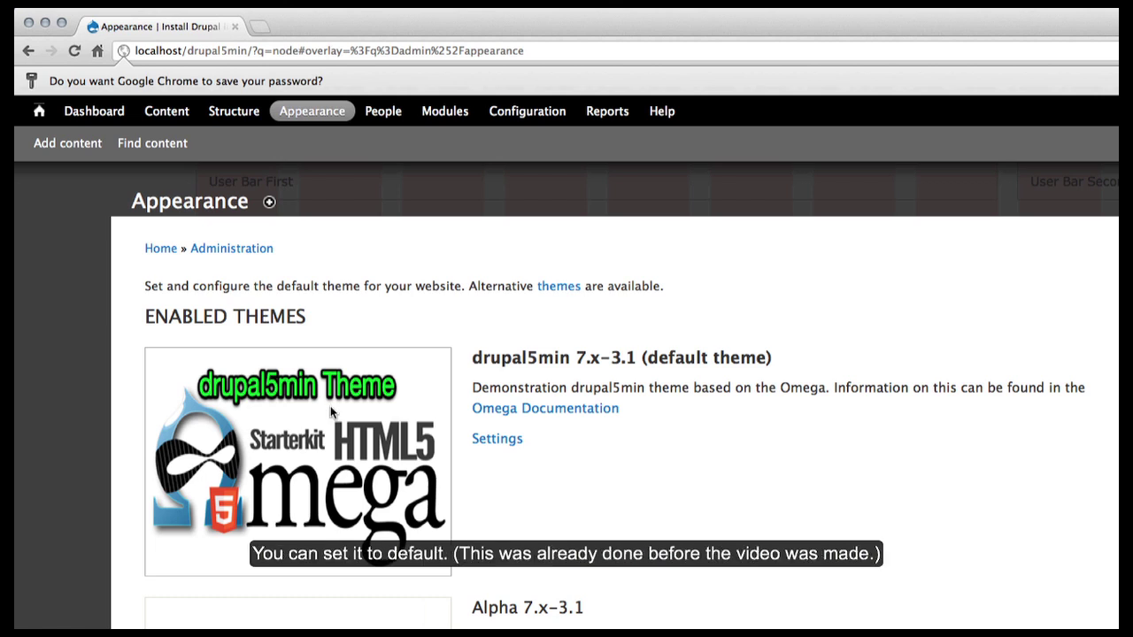
{"action": "left_click", "coordinate": [514, 440]}
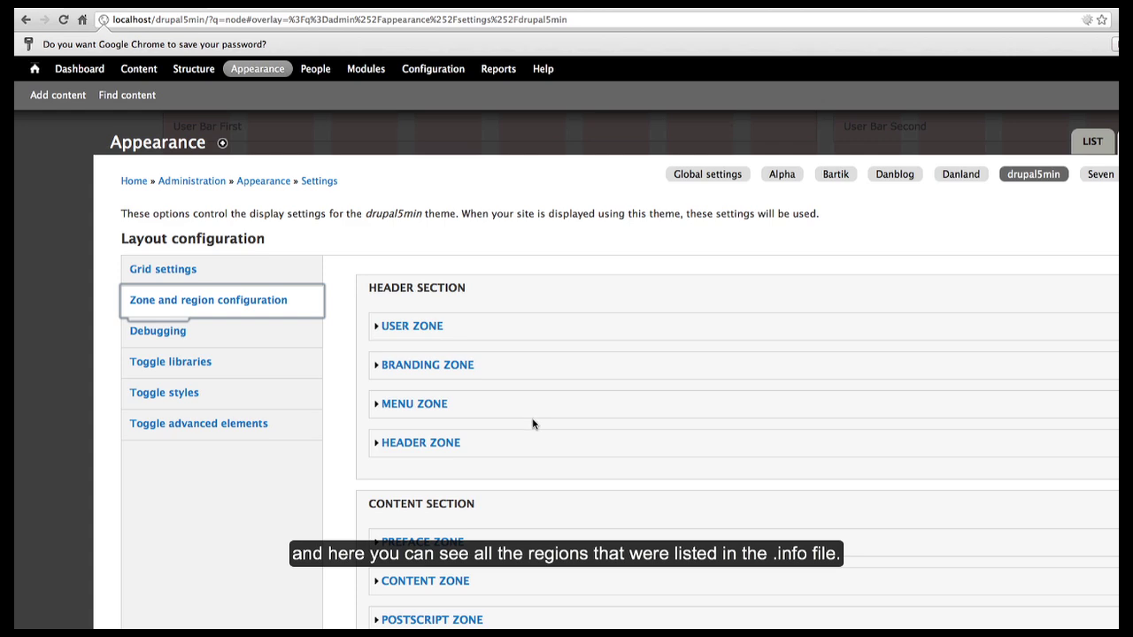
{"action": "scroll", "coordinate": [532, 424], "scroll_direction": "down", "scroll_amount": 10}
{"action": "scroll", "coordinate": [532, 424], "scroll_direction": "down", "scroll_amount": 2}
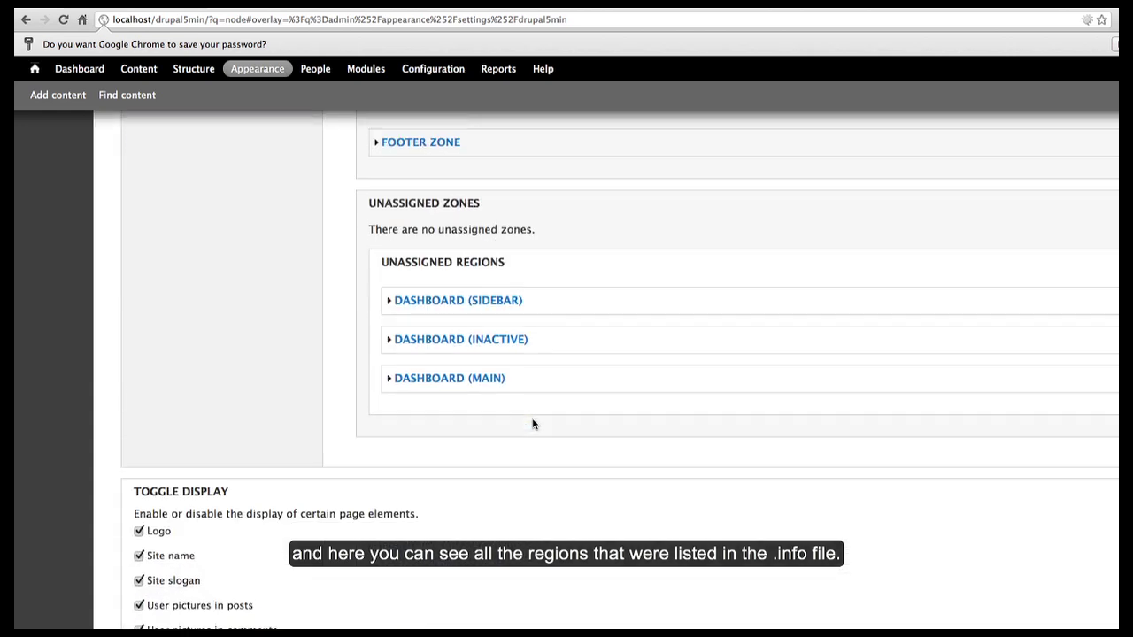
{"action": "scroll", "coordinate": [533, 424], "scroll_direction": "down", "scroll_amount": 8}
{"action": "scroll", "coordinate": [533, 424], "scroll_direction": "up", "scroll_amount": 20}
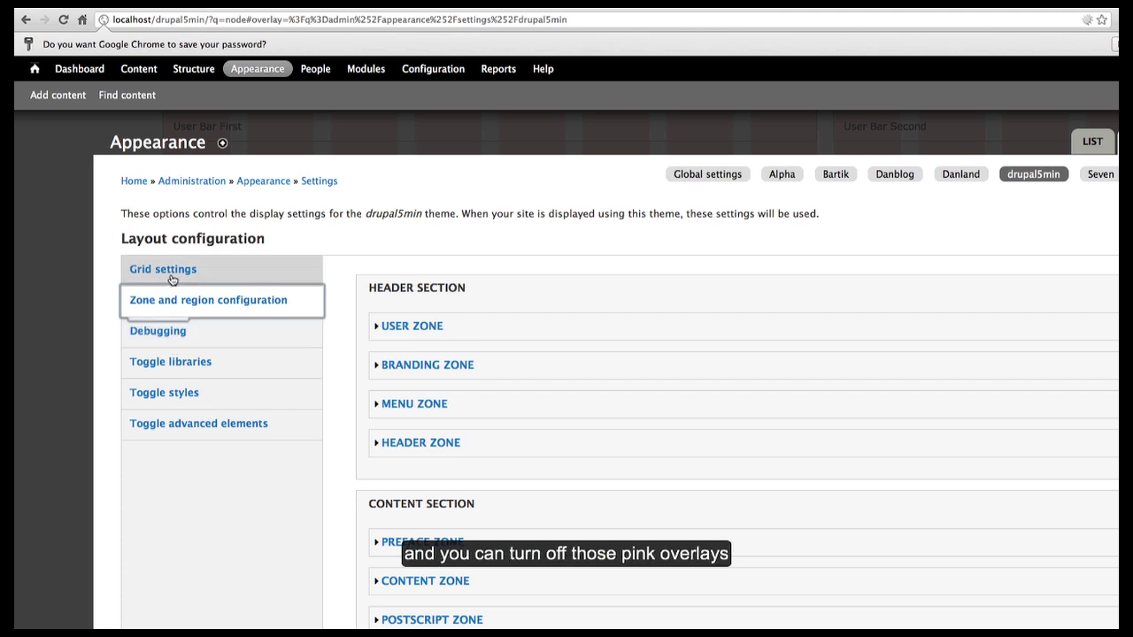
Uncheck the debugging placeholder blocks and grid overlay for drupal5min and save the configuration
{"action": "left_click", "coordinate": [169, 332]}
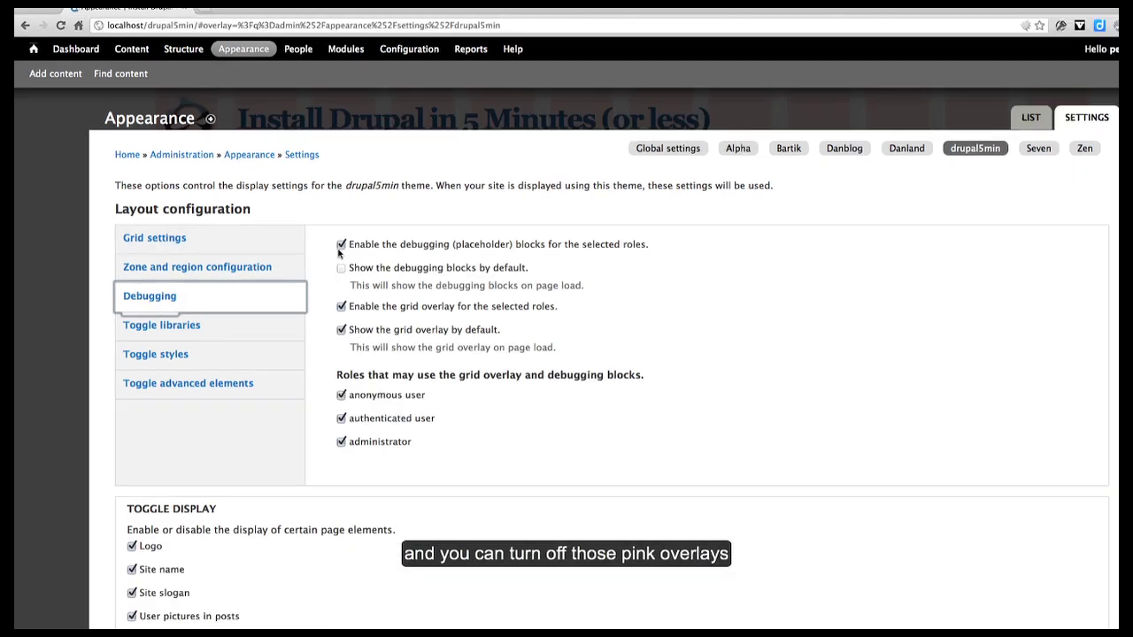
{"action": "left_click", "coordinate": [341, 247]}
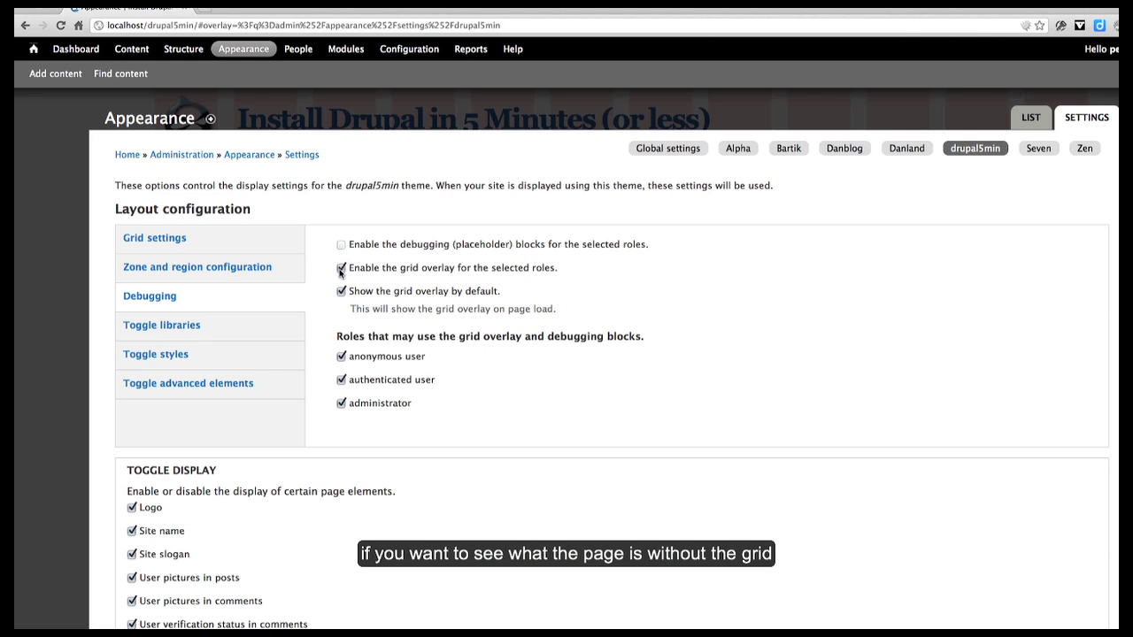
{"action": "left_click", "coordinate": [341, 269]}
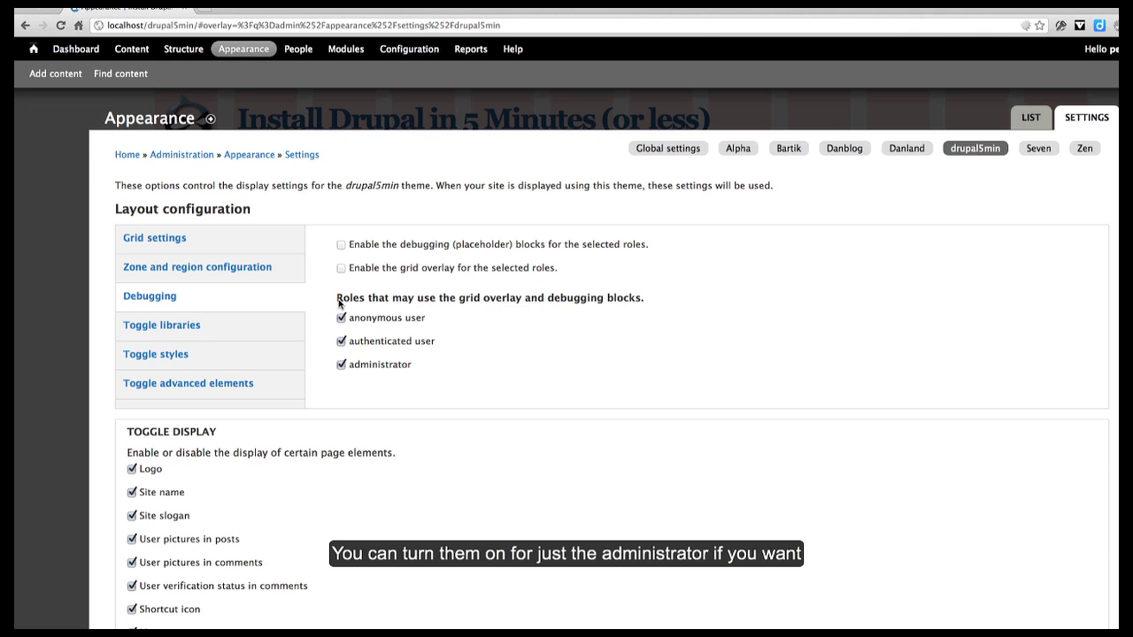
{"action": "scroll", "coordinate": [324, 270], "scroll_direction": "down", "scroll_amount": 5}
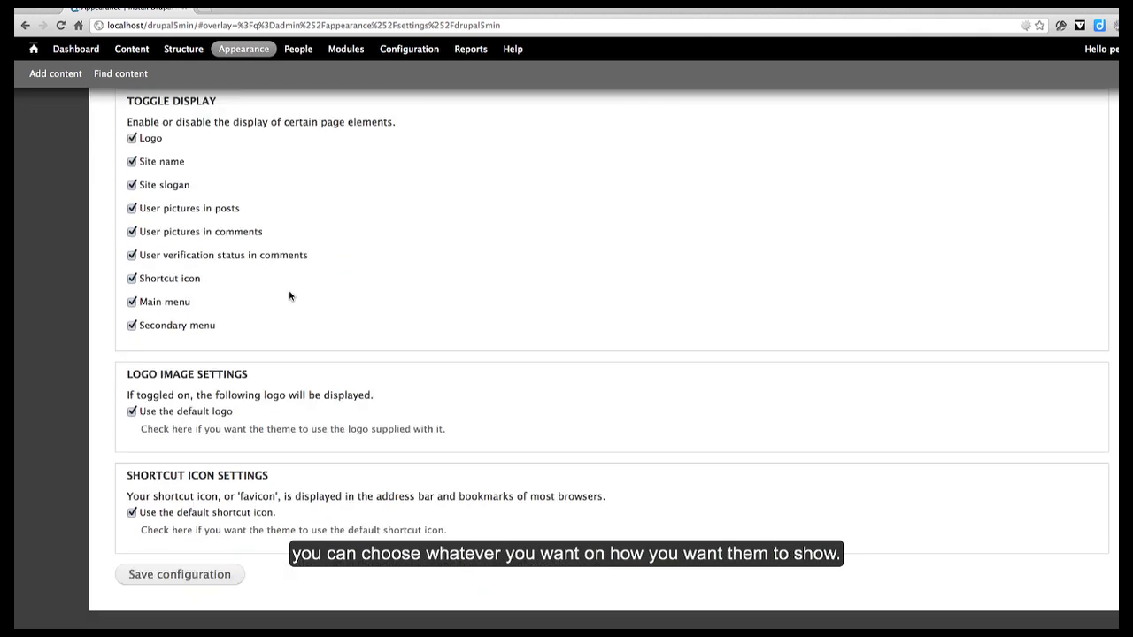
{"action": "left_click", "coordinate": [196, 576]}
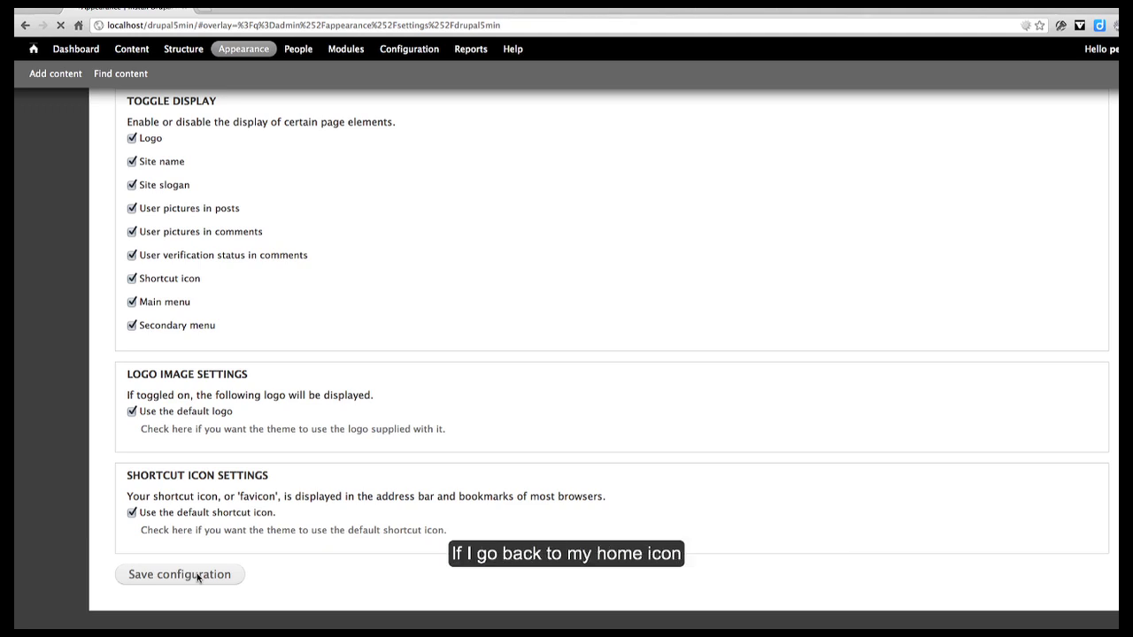
View the home page without the pink grid, then reopen the drupal5min theme settings
{"action": "left_click", "coordinate": [33, 50]}
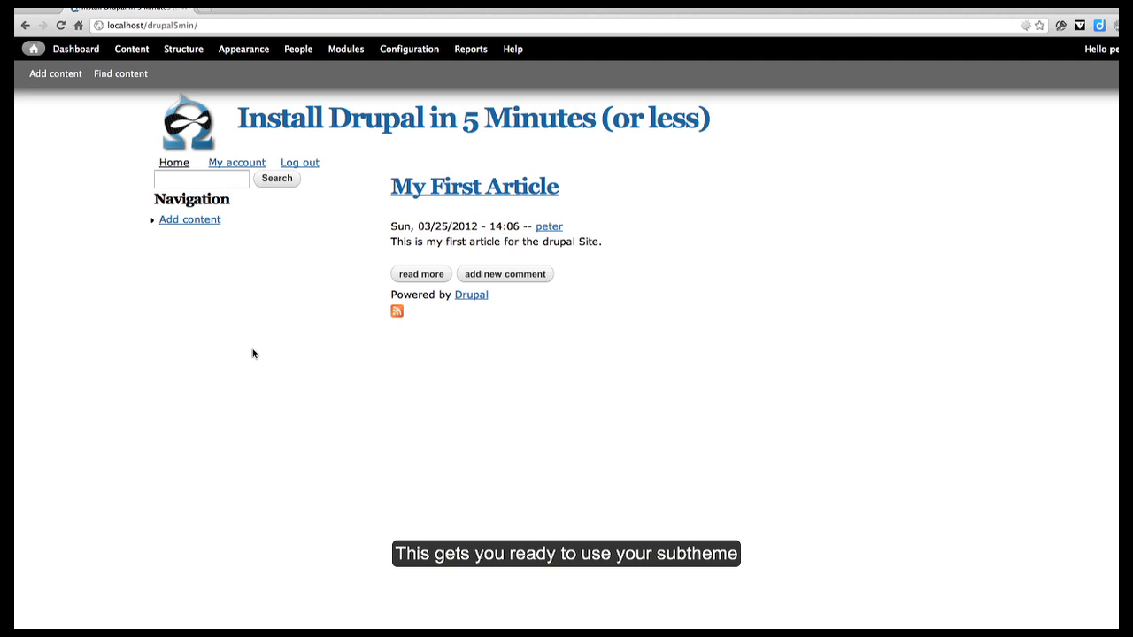
{"action": "left_click", "coordinate": [261, 49]}
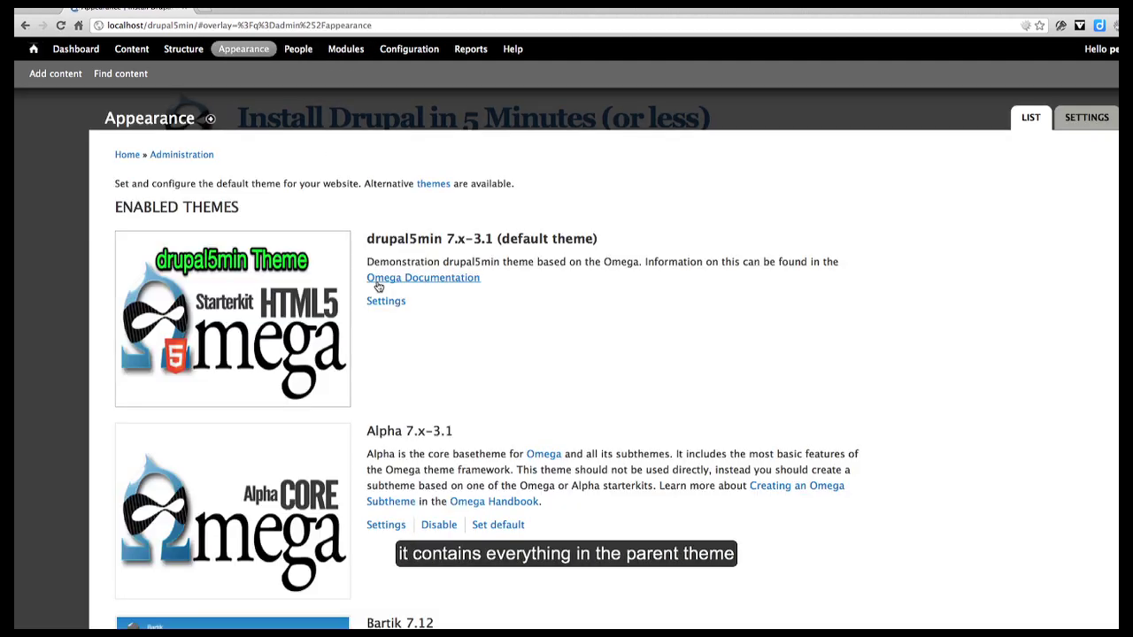
{"action": "left_click", "coordinate": [380, 302]}
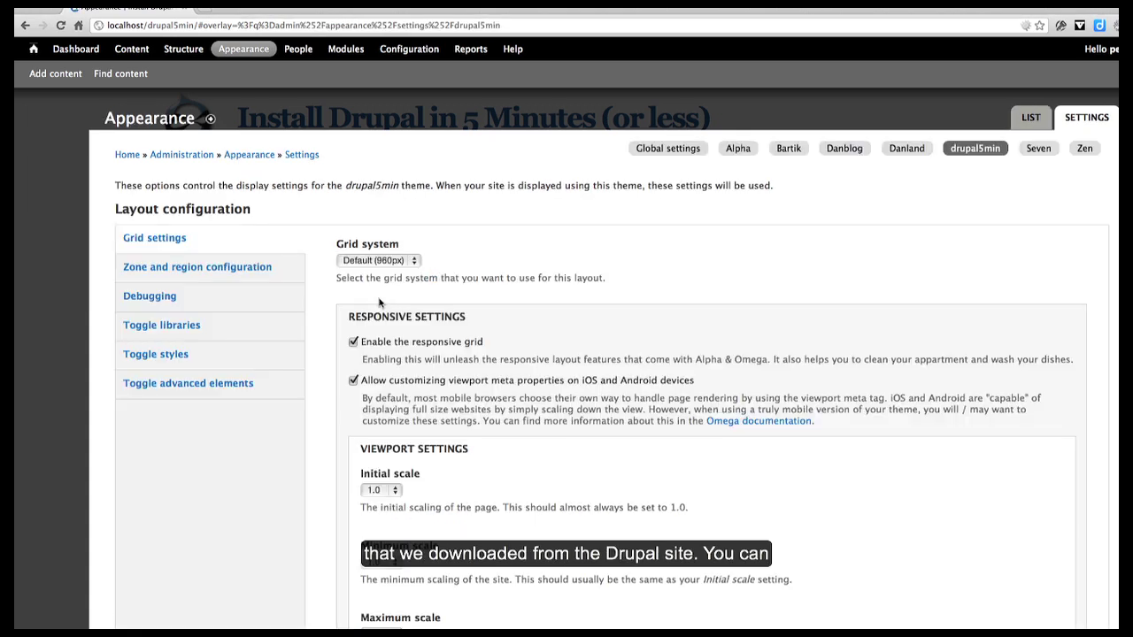
Re-enable drupal5min's debugging blocks and grid overlay, save, and view the home page's pink grid
{"action": "scroll", "coordinate": [379, 302], "scroll_direction": "down", "scroll_amount": 1}
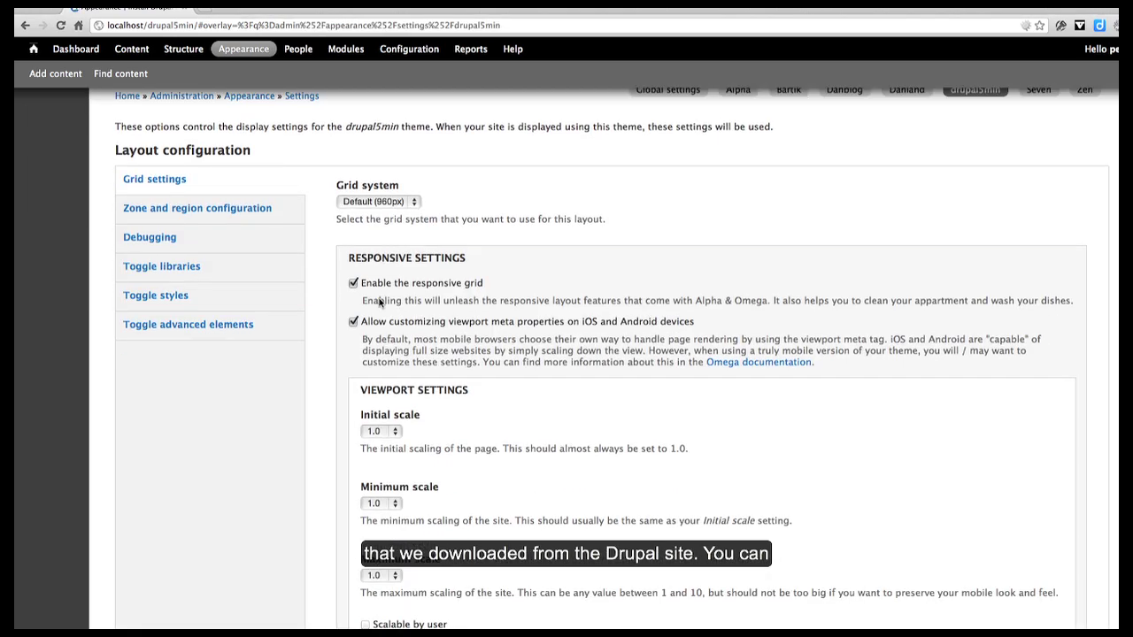
{"action": "left_click", "coordinate": [165, 251]}
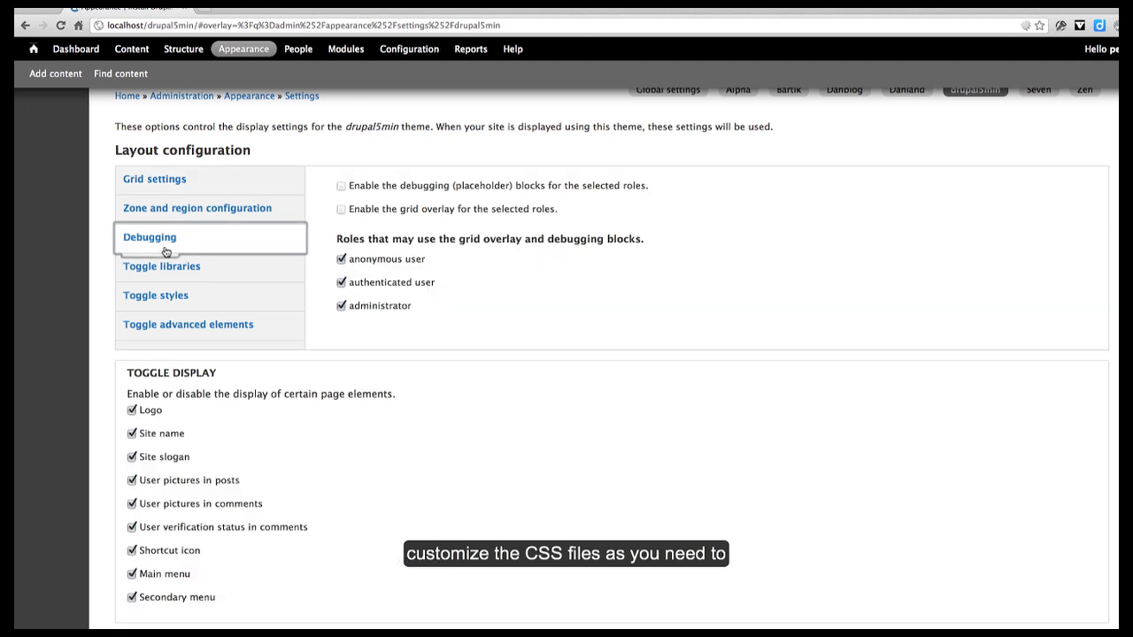
{"action": "left_click", "coordinate": [342, 186]}
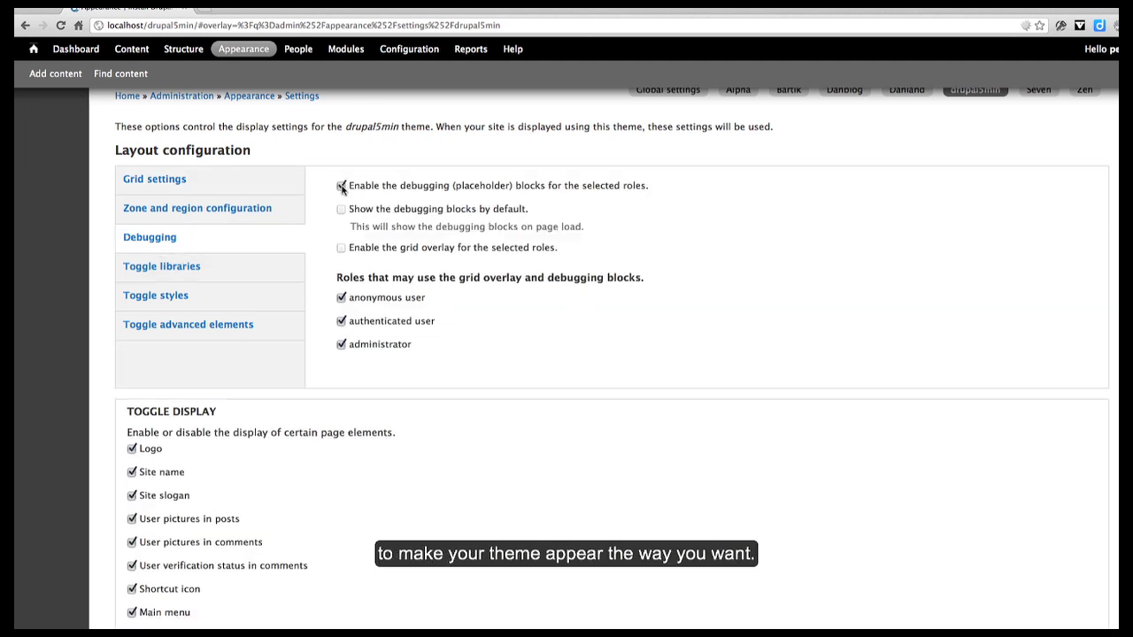
{"action": "left_click", "coordinate": [342, 248]}
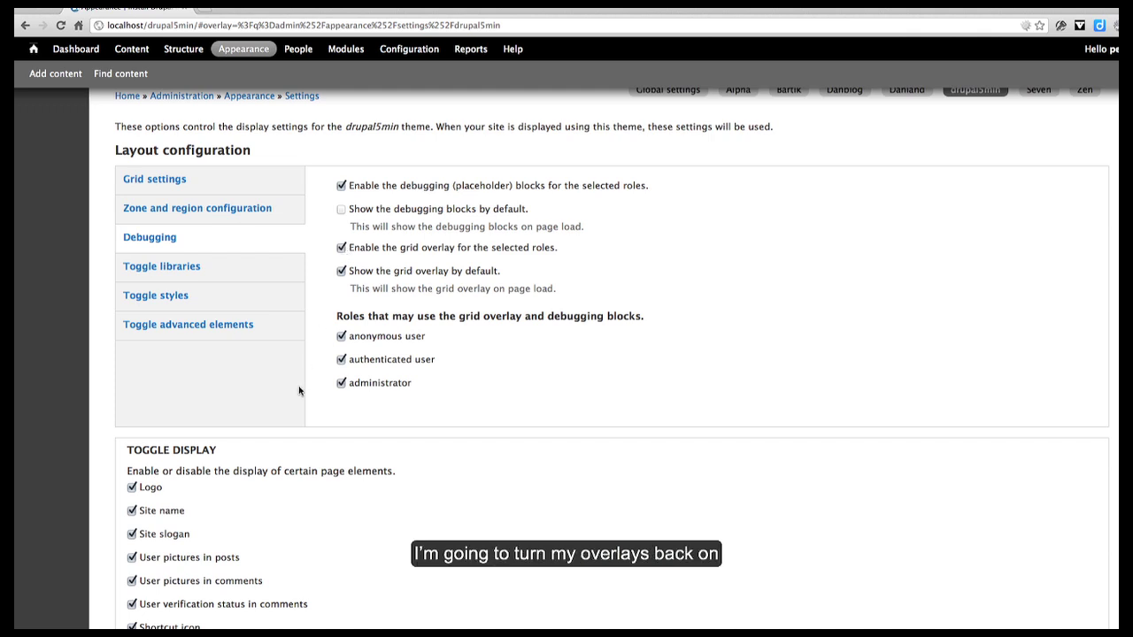
{"action": "scroll", "coordinate": [292, 407], "scroll_direction": "down", "scroll_amount": 5}
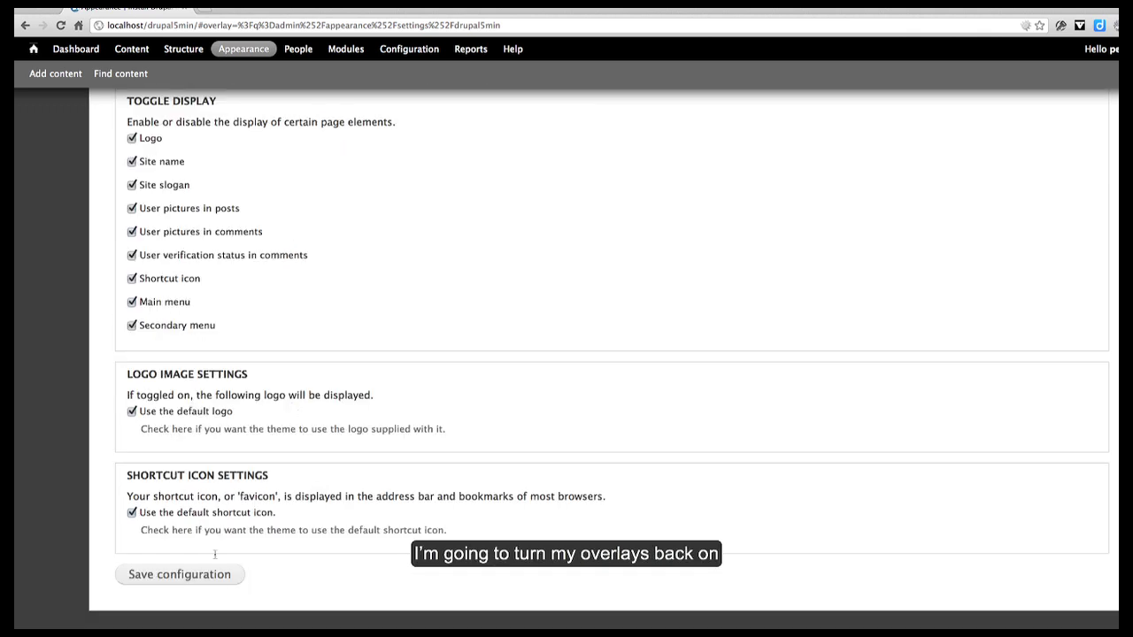
{"action": "left_click", "coordinate": [201, 577]}
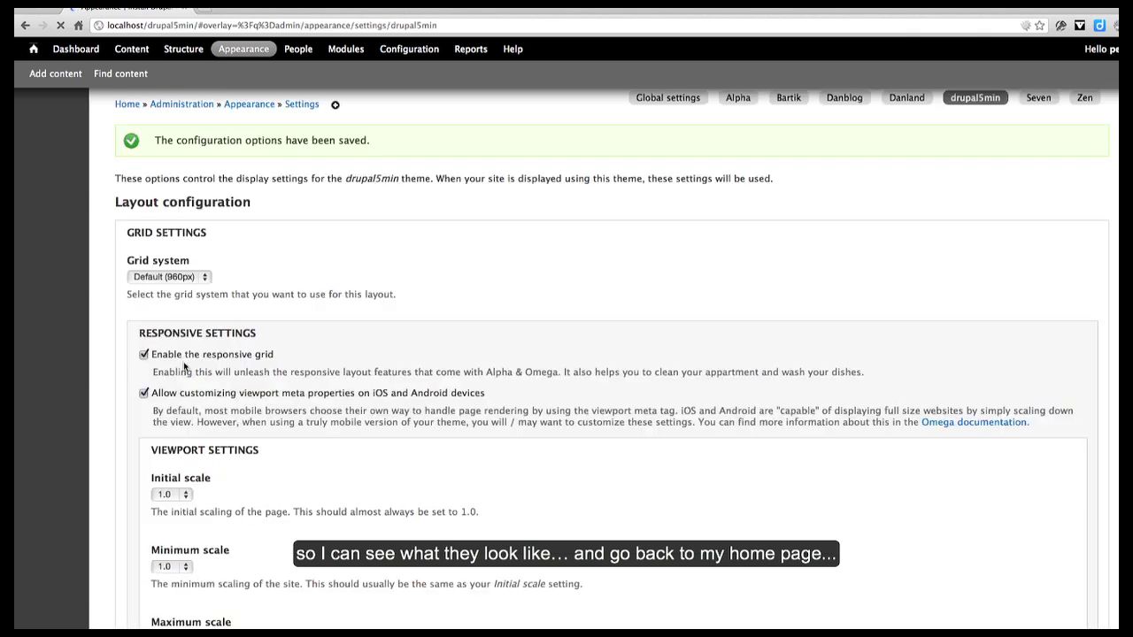
{"action": "left_click", "coordinate": [34, 49]}
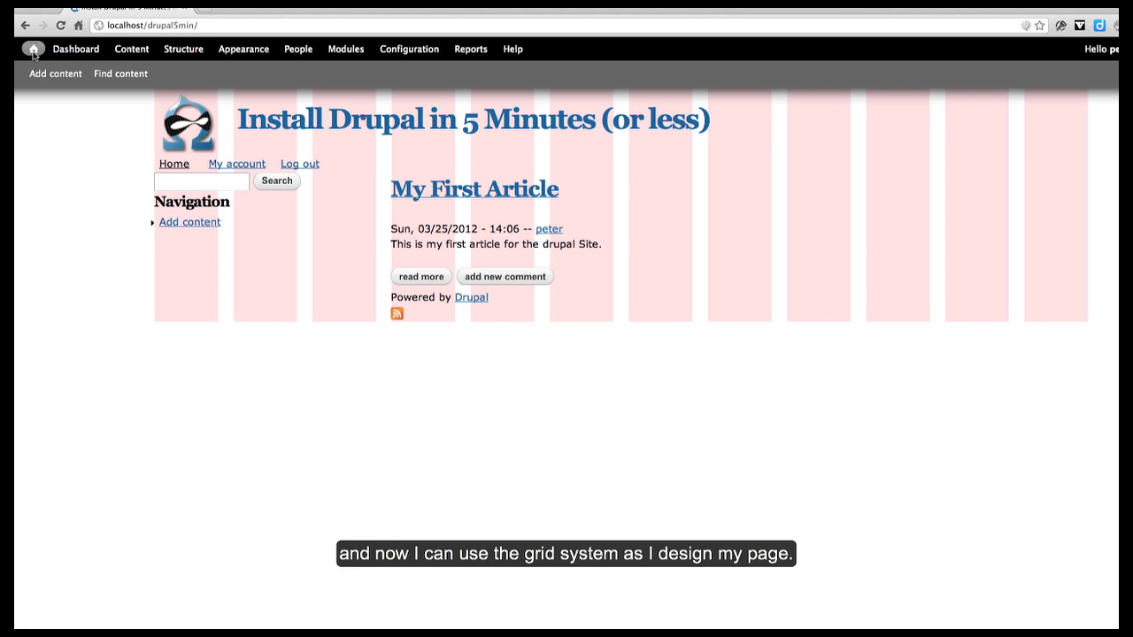